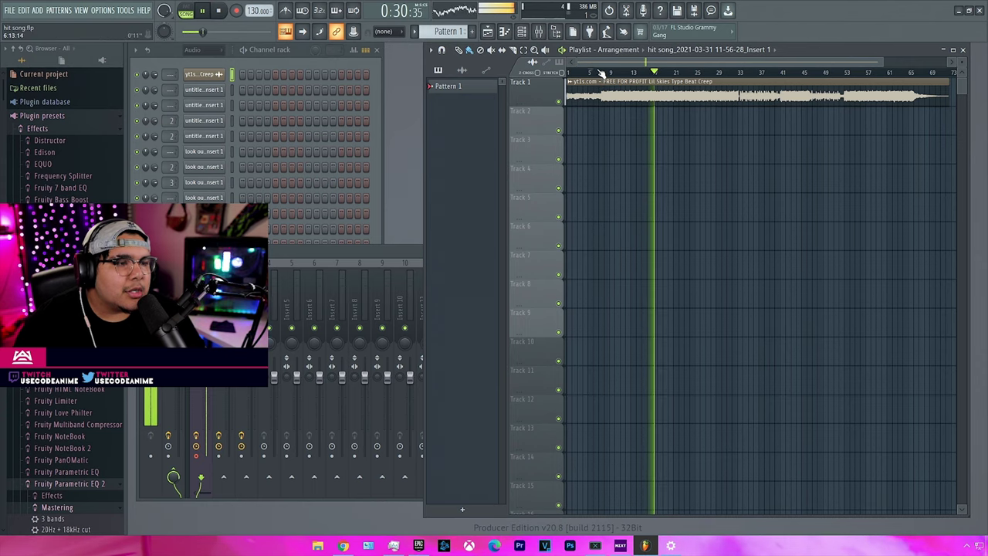
- Listen repeatedly to the beat on Track 1, starting playback just before its drop, around bars 5 to 8
{"action": "left_click", "coordinate": [599, 72]}
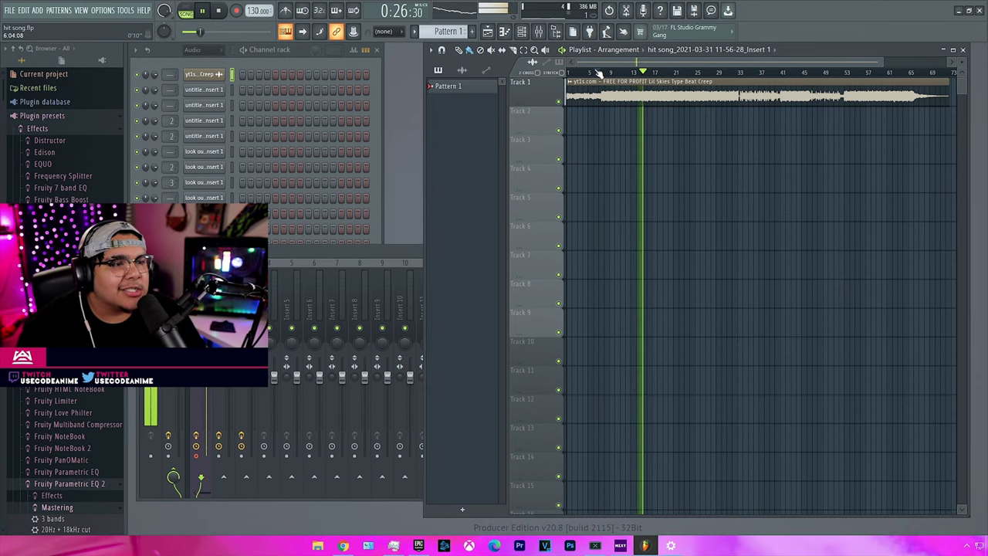
{"action": "left_click_drag", "start_coordinate": [599, 73], "coordinate": [601, 73]}
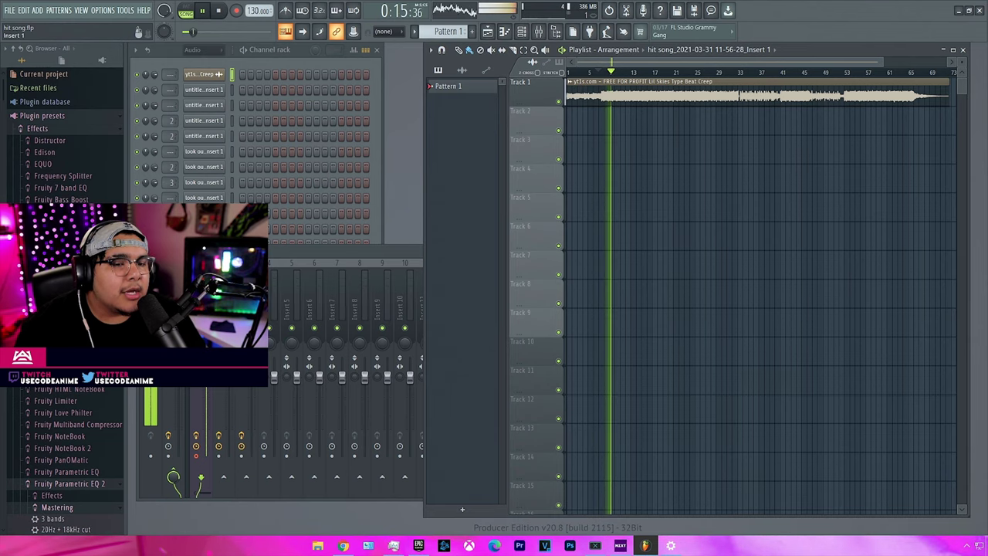
{"action": "key", "text": "F9"}
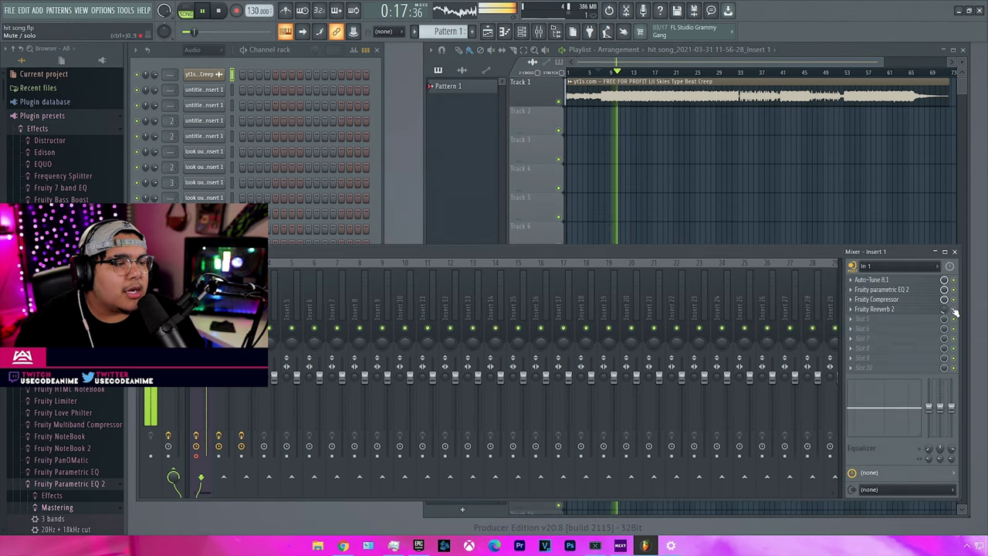
{"action": "left_click", "coordinate": [652, 61]}
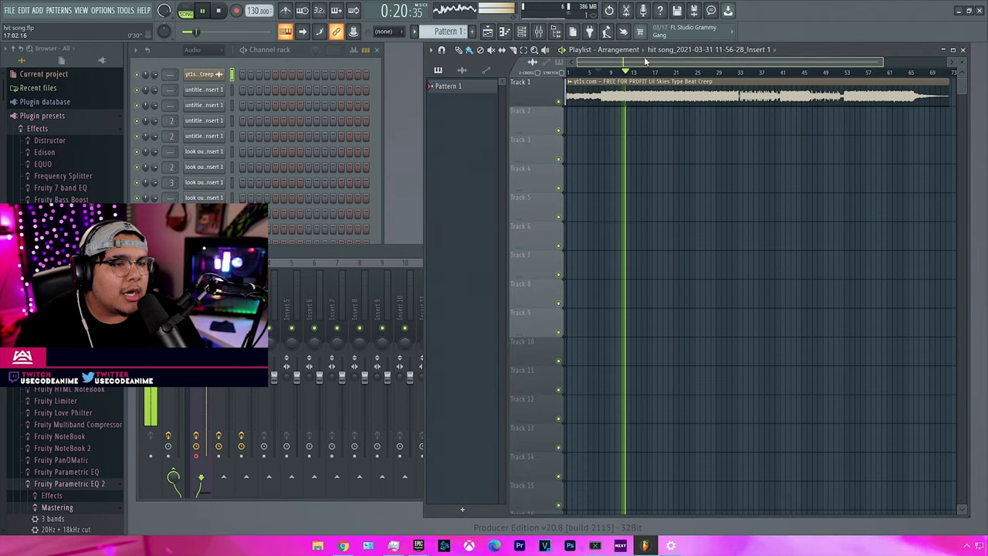
{"action": "left_click", "coordinate": [595, 73]}
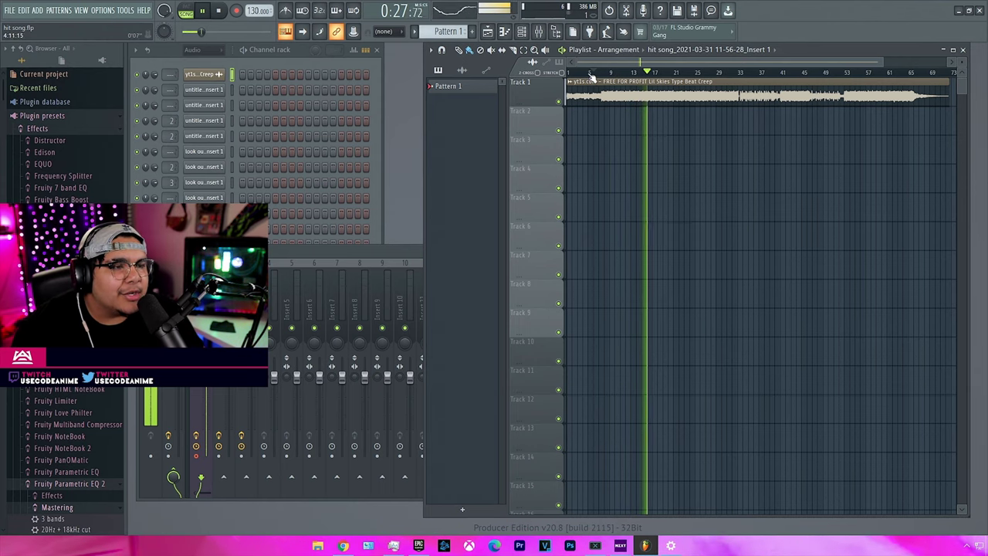
{"action": "left_click", "coordinate": [599, 72]}
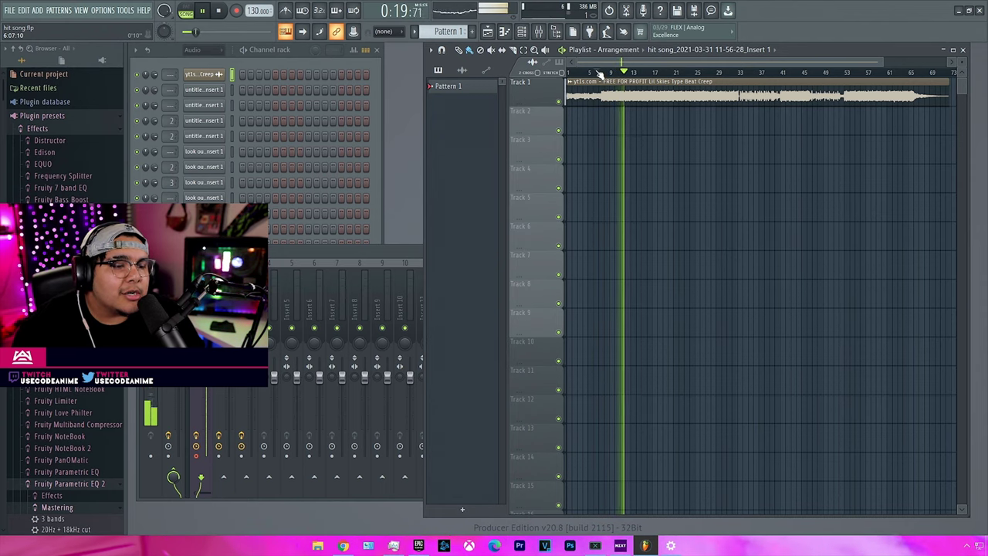
{"action": "left_click", "coordinate": [597, 72]}
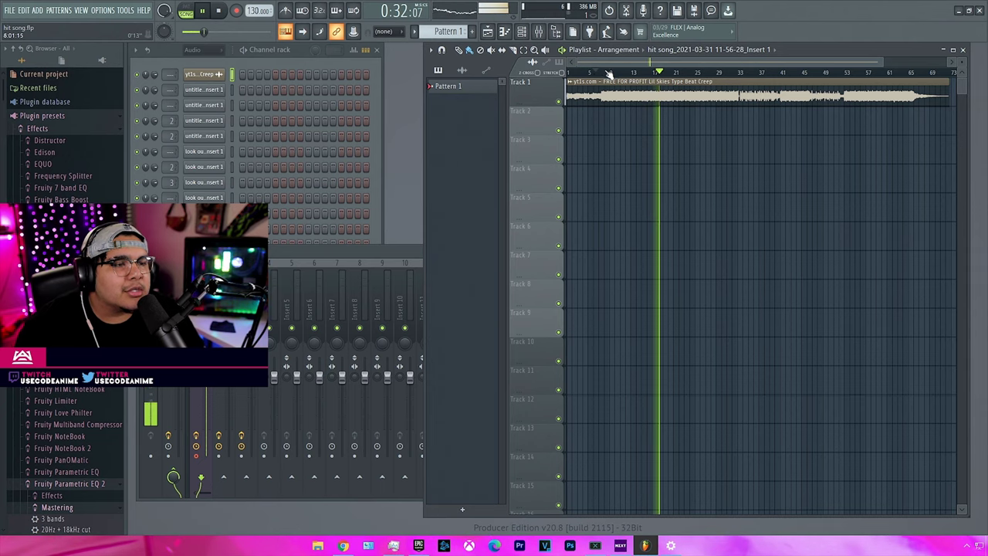
{"action": "left_click", "coordinate": [597, 73]}
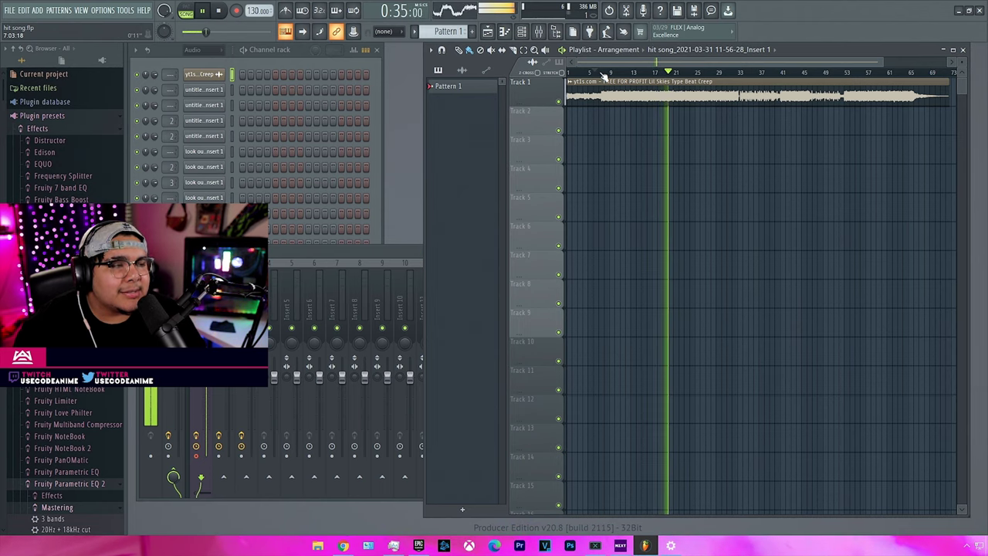
{"action": "left_click", "coordinate": [596, 74]}
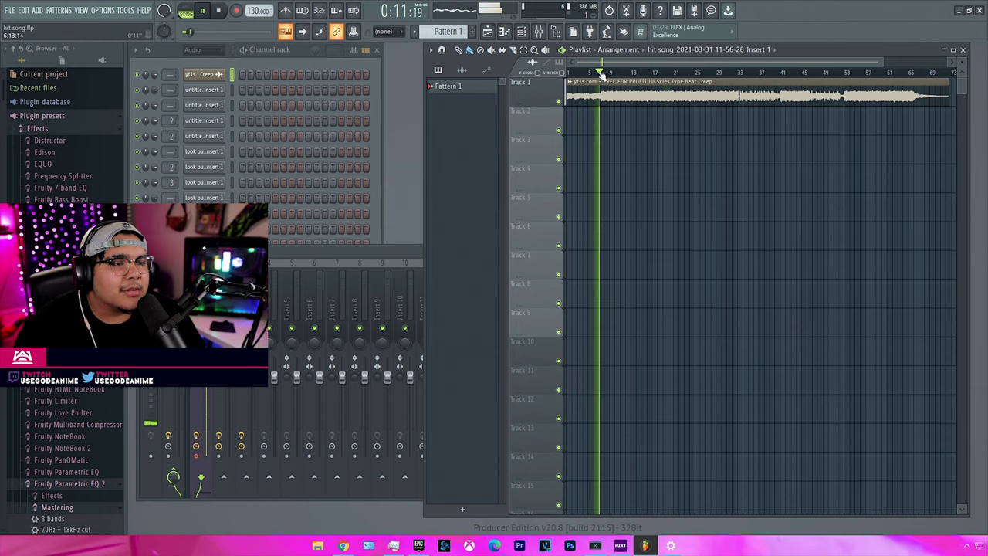
{"action": "left_click", "coordinate": [599, 73]}
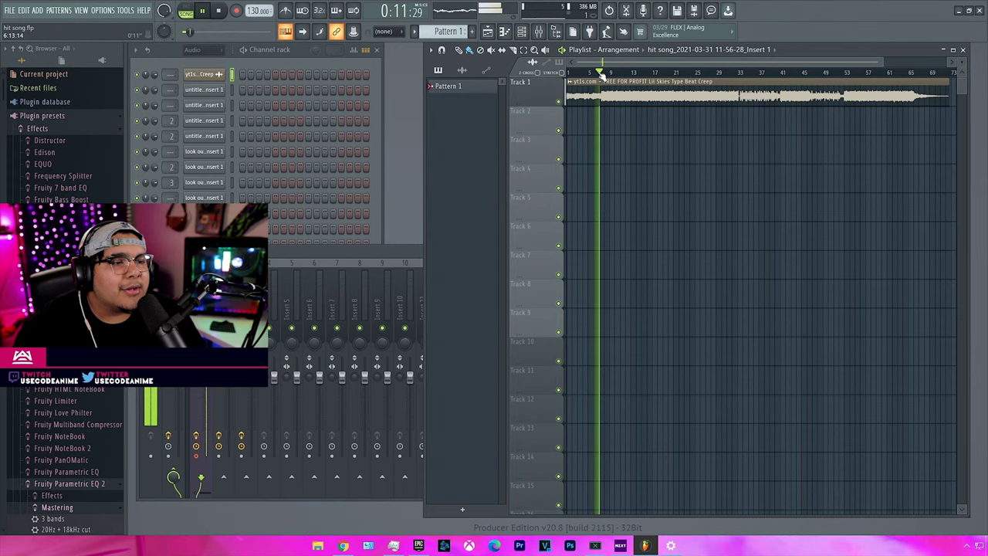
{"action": "left_click", "coordinate": [591, 73]}
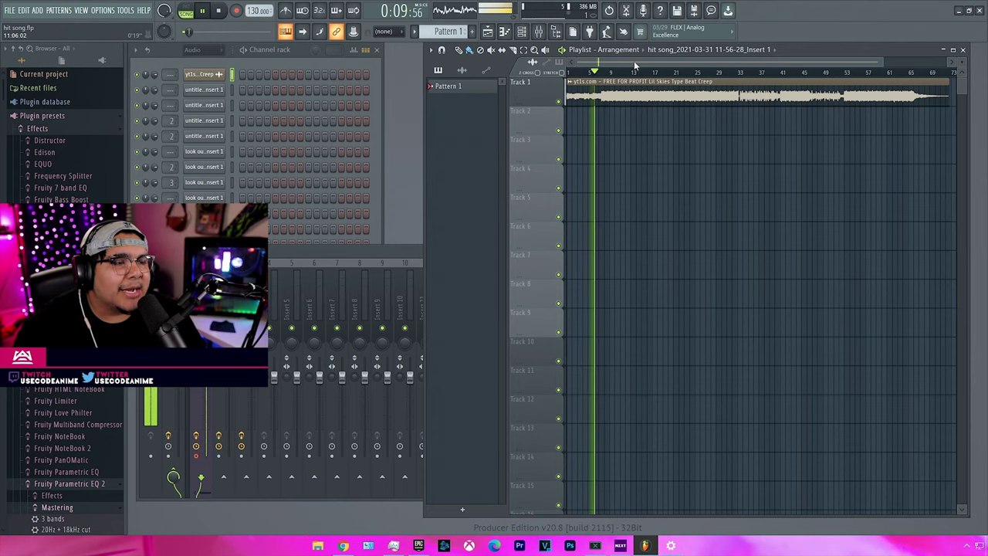
- Record a vocal take over the beat onto Track 2, starting shortly before bar 6 at 0:08:82
{"action": "left_click_drag", "start_coordinate": [882, 66], "coordinate": [762, 65]}
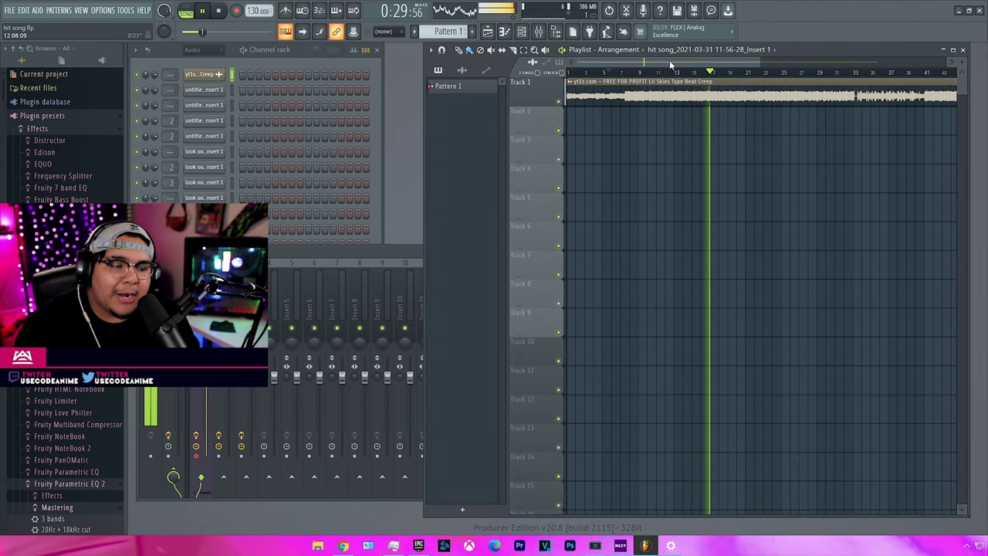
{"action": "left_click", "coordinate": [618, 73]}
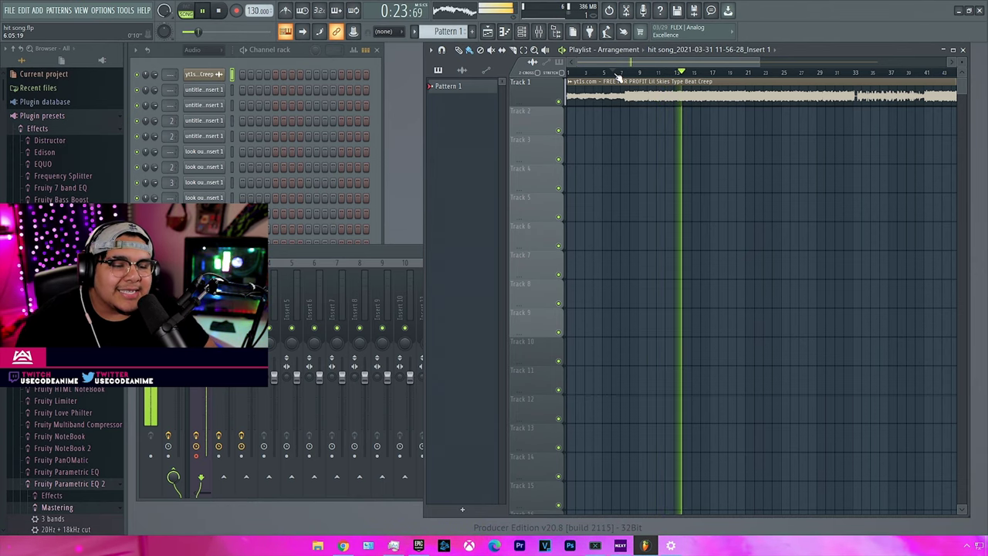
{"action": "left_click", "coordinate": [616, 73]}
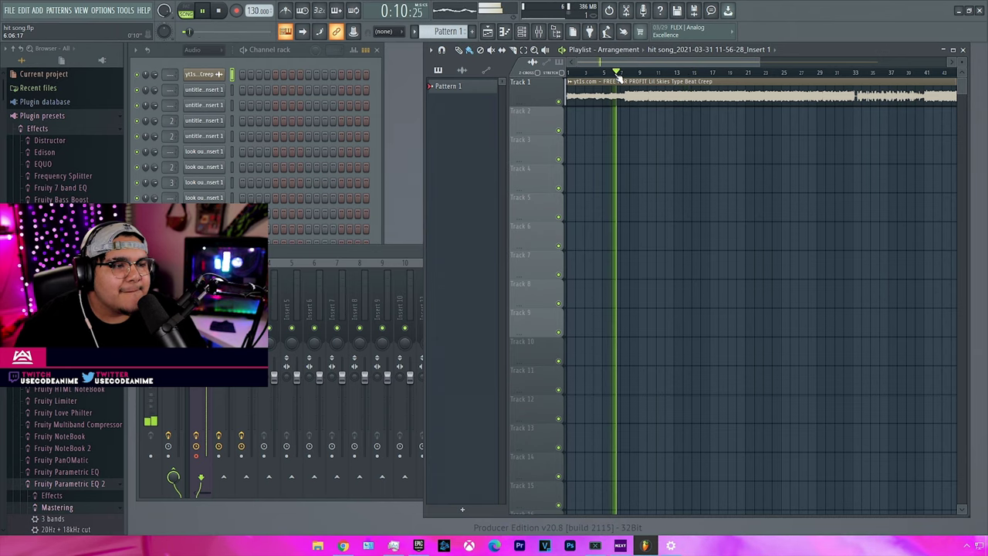
{"action": "left_click", "coordinate": [608, 73]}
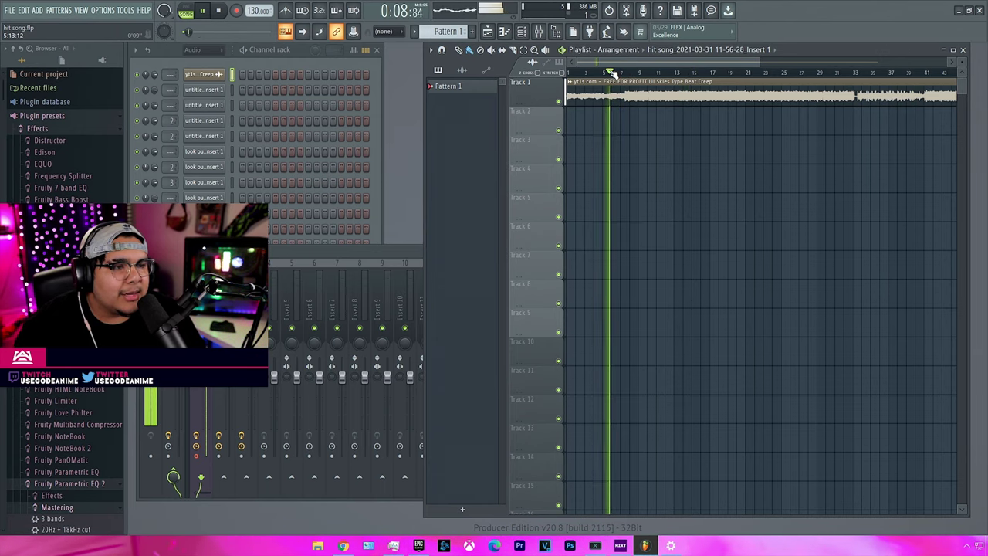
{"action": "left_click", "coordinate": [608, 72]}
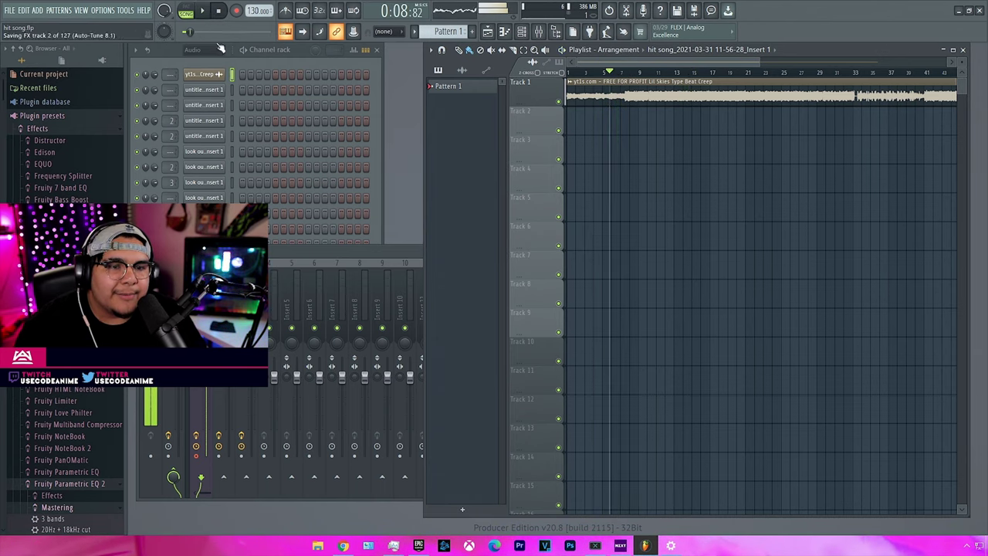
{"action": "key", "text": "F9"}
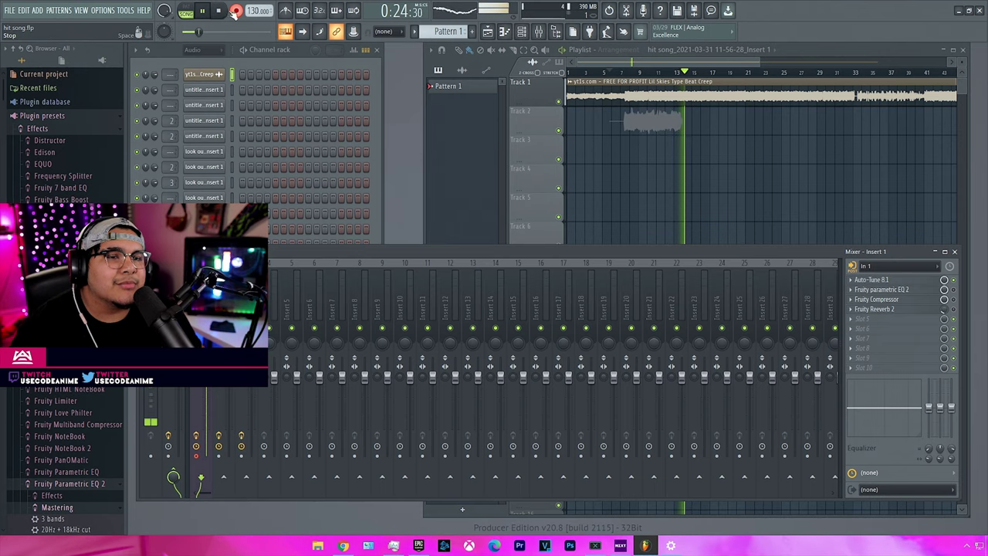
{"action": "left_click", "coordinate": [219, 11]}
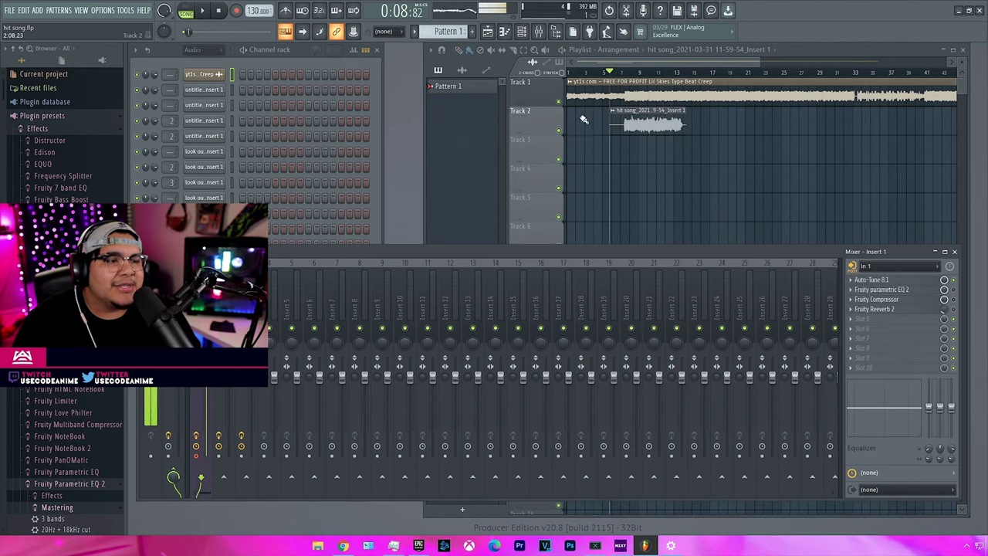
- Route the newly recorded vocal clip on Track 2 to mixer insert 2
{"action": "scroll", "coordinate": [584, 120], "scroll_direction": "up", "scroll_amount": 5}
{"action": "left_click", "coordinate": [716, 115]}
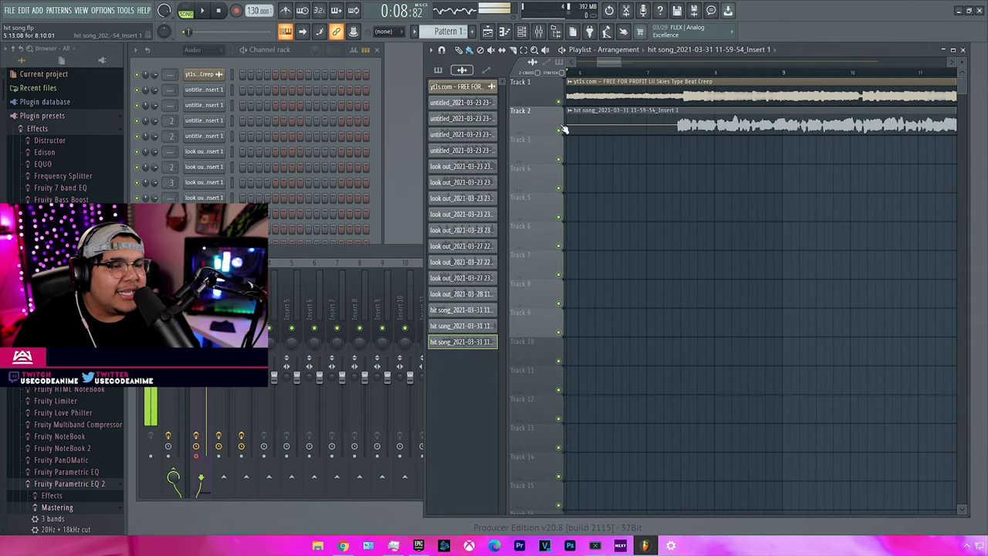
{"action": "double_click", "coordinate": [716, 114]}
{"action": "left_click", "coordinate": [444, 124]}
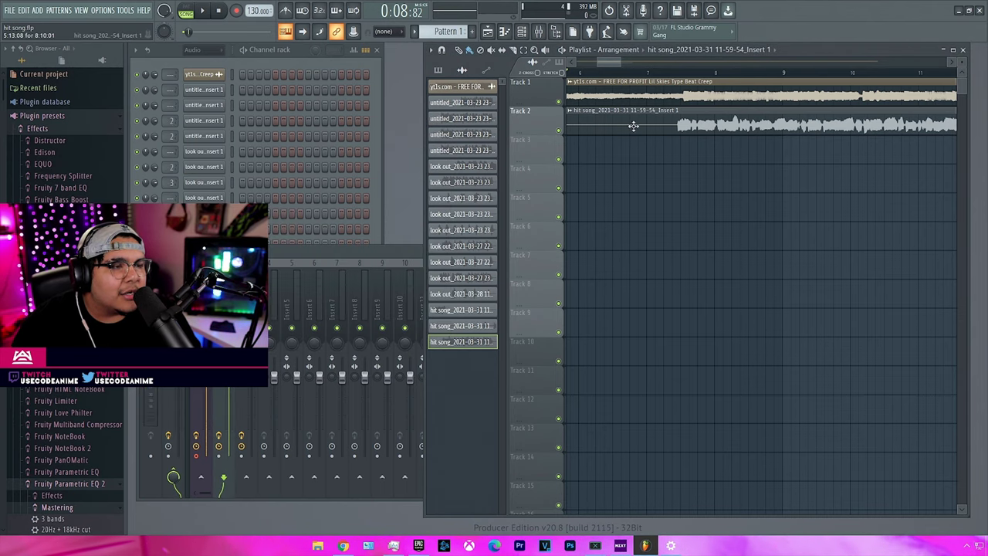
- Nudge the Track 2 vocal clip slightly later to line its first sound up with the beat's drop
{"action": "scroll", "coordinate": [752, 126], "scroll_direction": "down", "scroll_amount": 4}
{"action": "scroll", "coordinate": [753, 126], "scroll_direction": "up", "scroll_amount": 4}
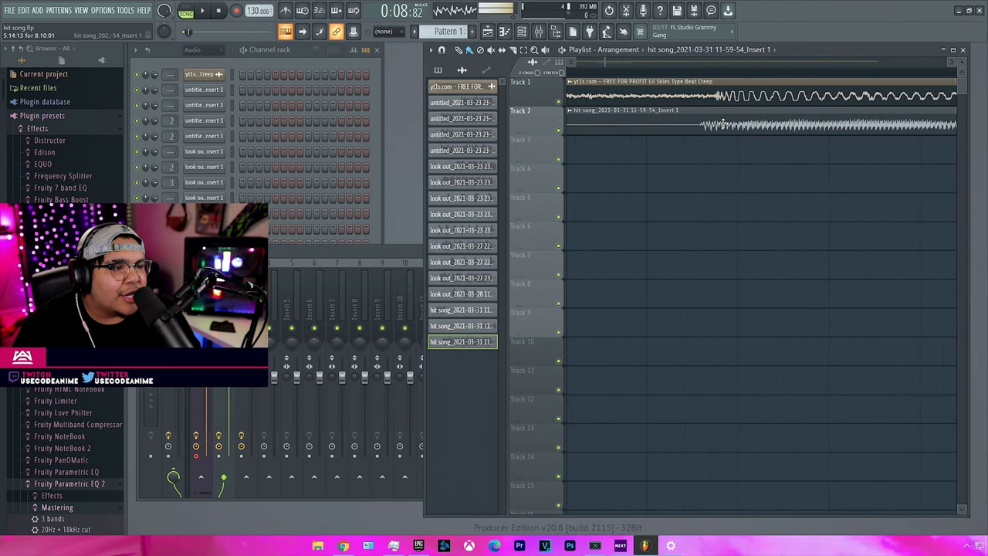
{"action": "left_click", "coordinate": [640, 74]}
{"action": "key", "text": "space"}
{"action": "scroll", "coordinate": [664, 124], "scroll_direction": "down", "scroll_amount": 5}
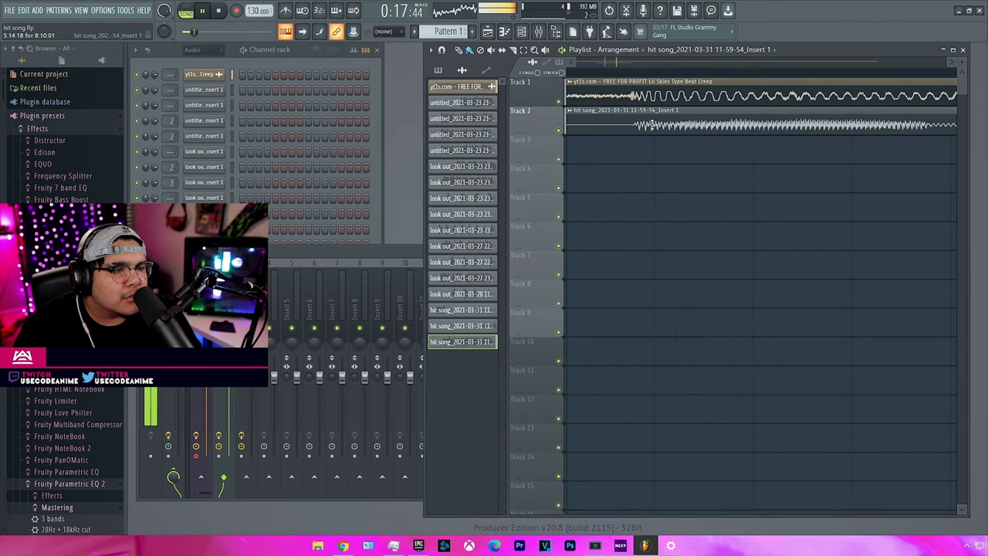
{"action": "scroll", "coordinate": [650, 125], "scroll_direction": "down", "scroll_amount": 3}
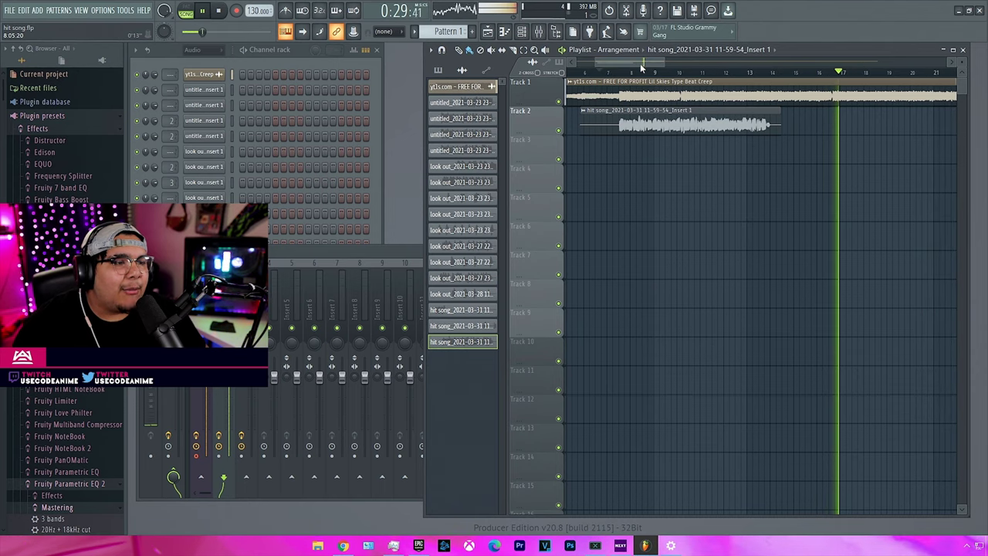
- Play back the Track 2 vocal over the beat and replay its ending around bars 12 to 13
{"action": "left_click", "coordinate": [611, 71]}
{"action": "left_click", "coordinate": [604, 71]}
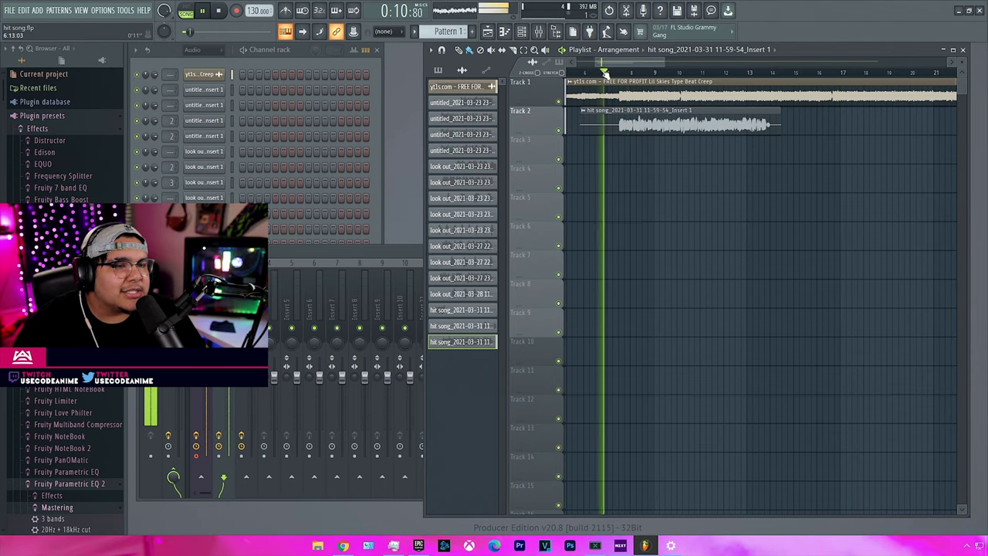
{"action": "left_click", "coordinate": [589, 71]}
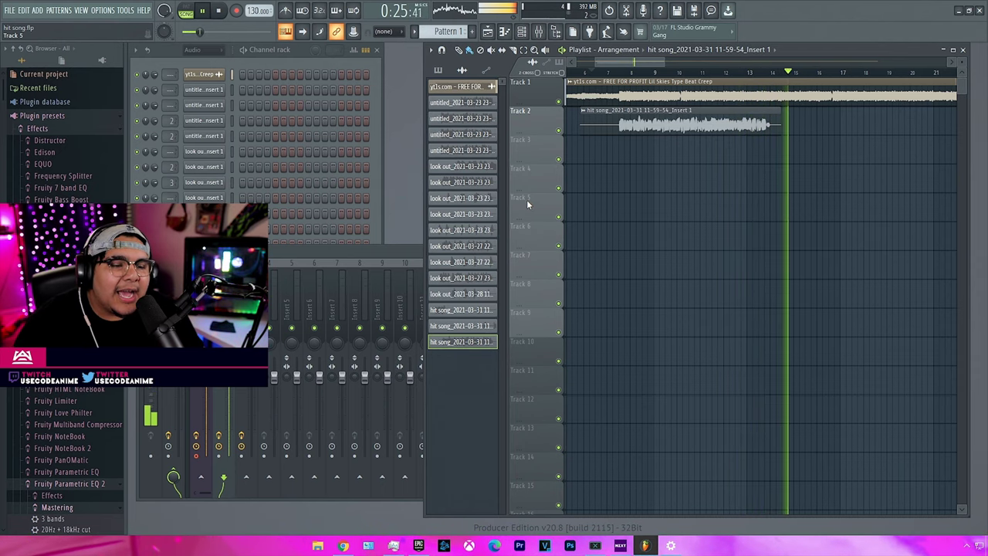
{"action": "left_click", "coordinate": [748, 73]}
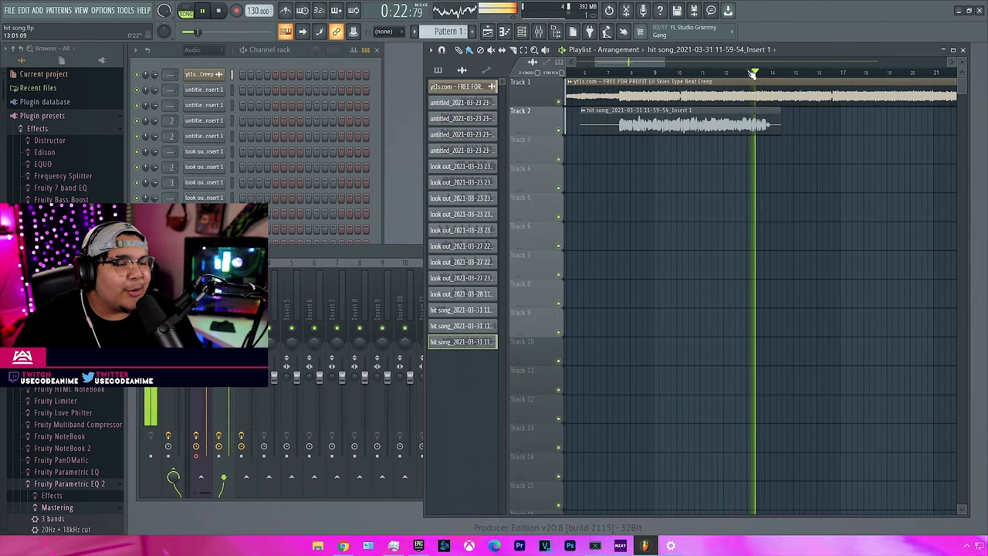
{"action": "left_click", "coordinate": [743, 73]}
{"action": "key", "text": "space"}
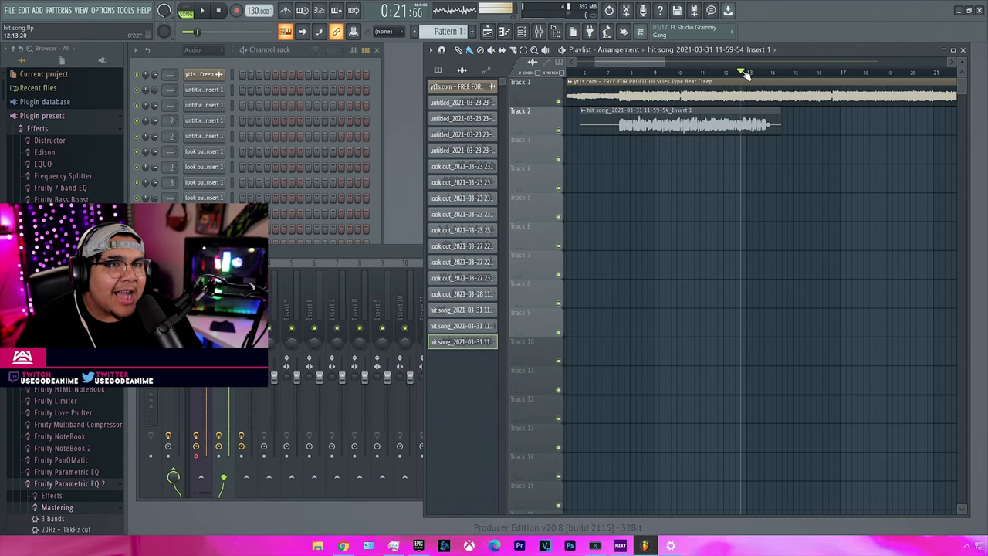
{"action": "key", "text": "space"}
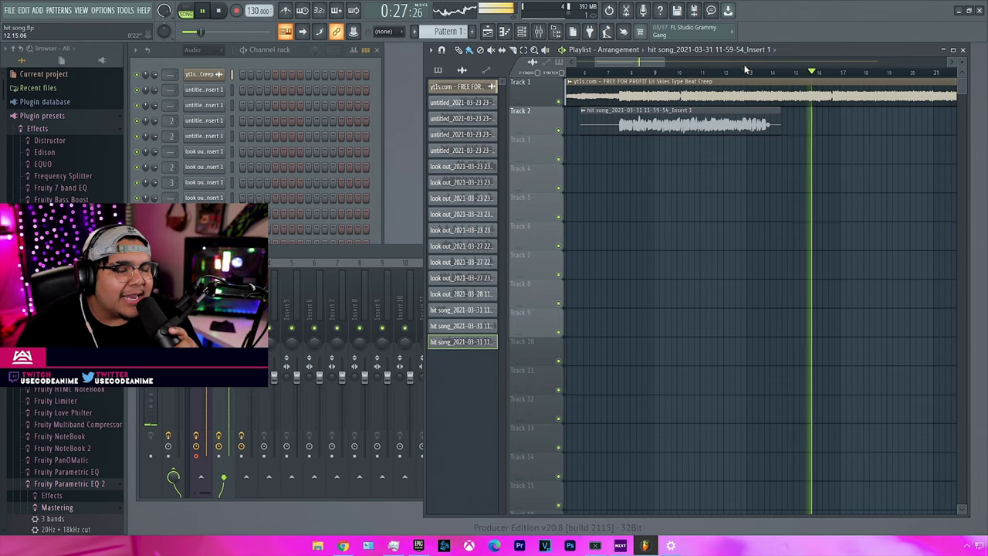
- Record a second vocal take onto Track 3, starting near bar 13 at 0:22:27
{"action": "left_click_drag", "start_coordinate": [648, 61], "coordinate": [709, 61]}
{"action": "left_click", "coordinate": [672, 72]}
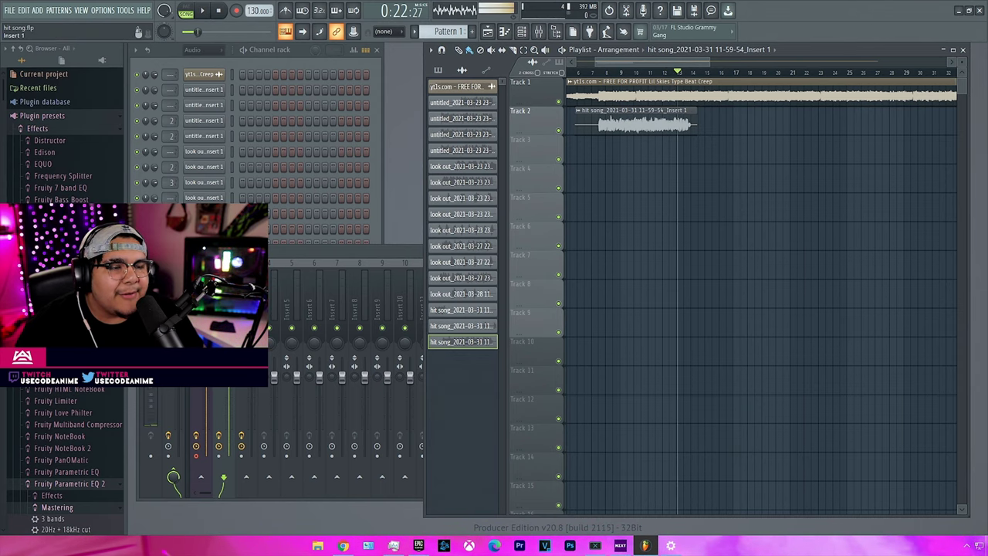
{"action": "key", "text": "F9"}
{"action": "key", "text": "F5"}
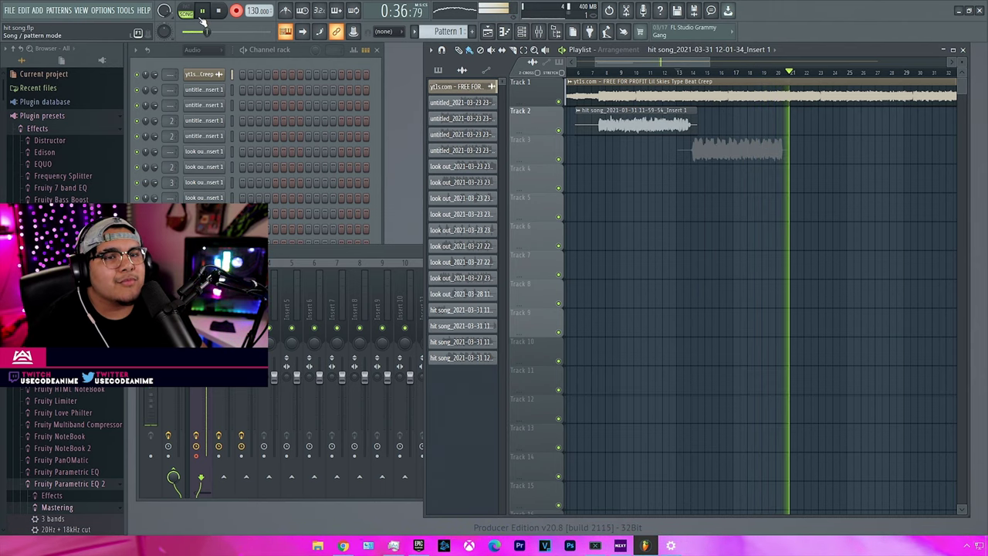
{"action": "left_click", "coordinate": [218, 10]}
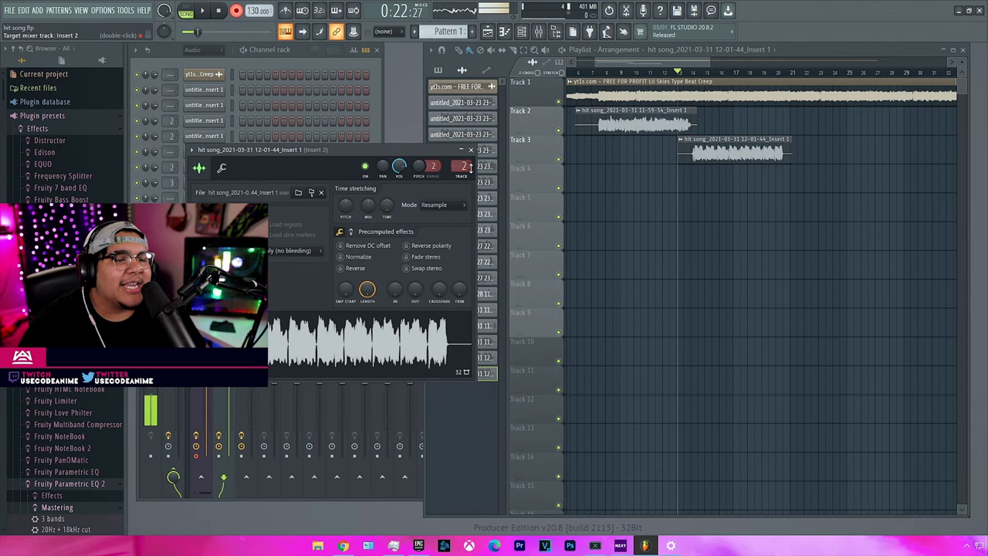
- Finish routing the Track 3 vocal clip to mixer insert 2 and nudge the clip slightly later against the beat
{"action": "left_click", "coordinate": [471, 150]}
{"action": "scroll", "coordinate": [741, 141], "scroll_direction": "up", "scroll_amount": 8}
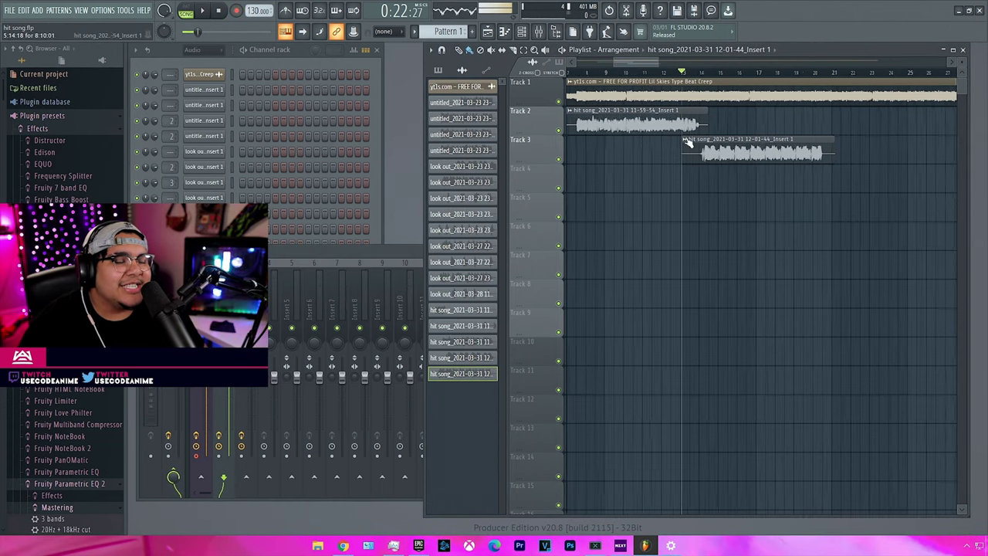
{"action": "scroll", "coordinate": [758, 141], "scroll_direction": "up", "scroll_amount": 3}
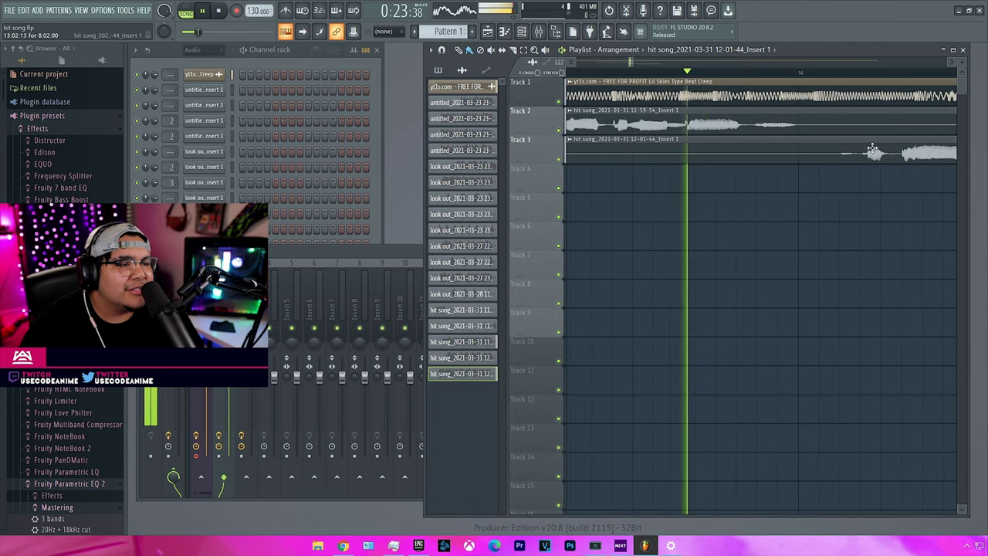
{"action": "scroll", "coordinate": [862, 150], "scroll_direction": "up", "scroll_amount": 3}
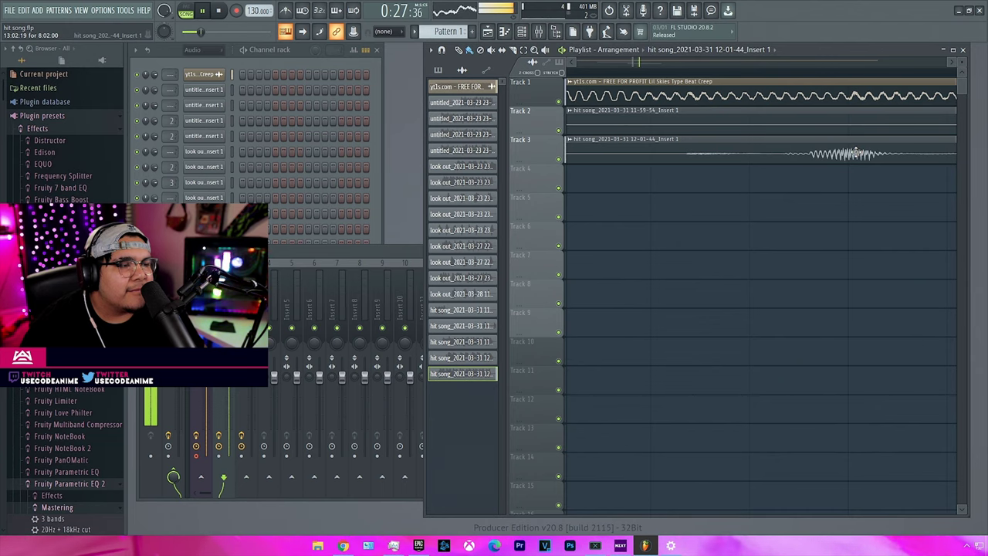
{"action": "left_click_drag", "start_coordinate": [856, 150], "coordinate": [886, 157]}
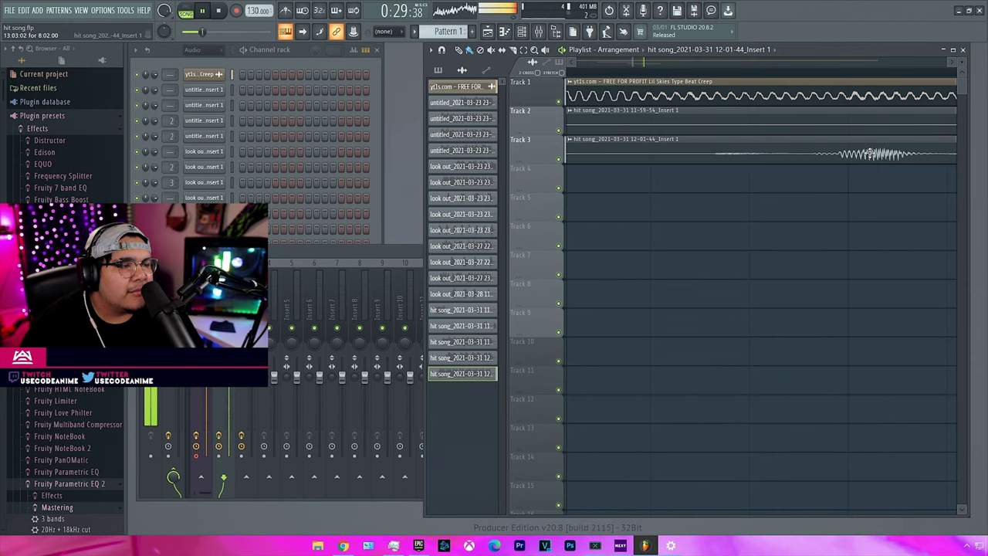
- Play back the Track 3 vocal from around bar 13, and replay the arrangement from around bar 7 to check both takes
{"action": "scroll", "coordinate": [871, 154], "scroll_direction": "down", "scroll_amount": 5}
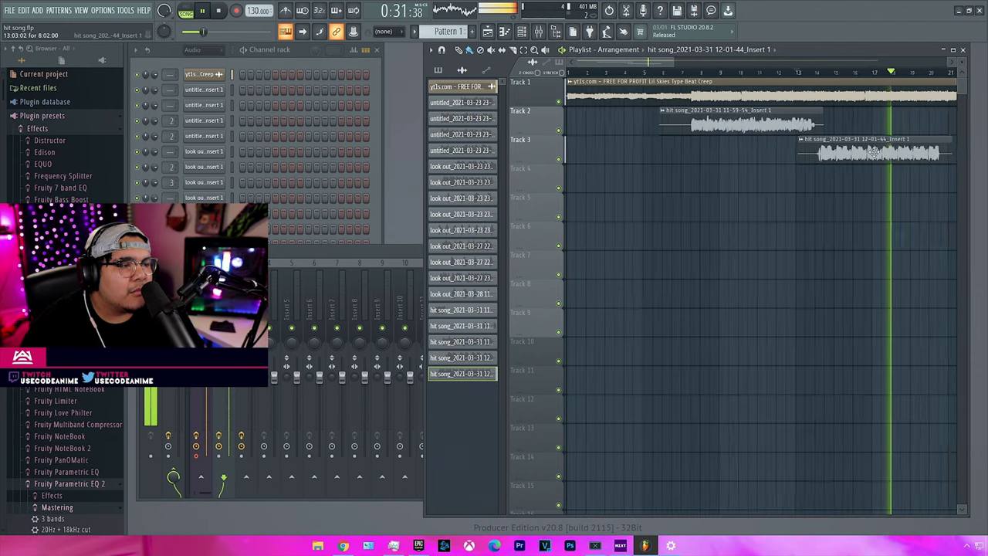
{"action": "scroll", "coordinate": [873, 152], "scroll_direction": "down", "scroll_amount": 2}
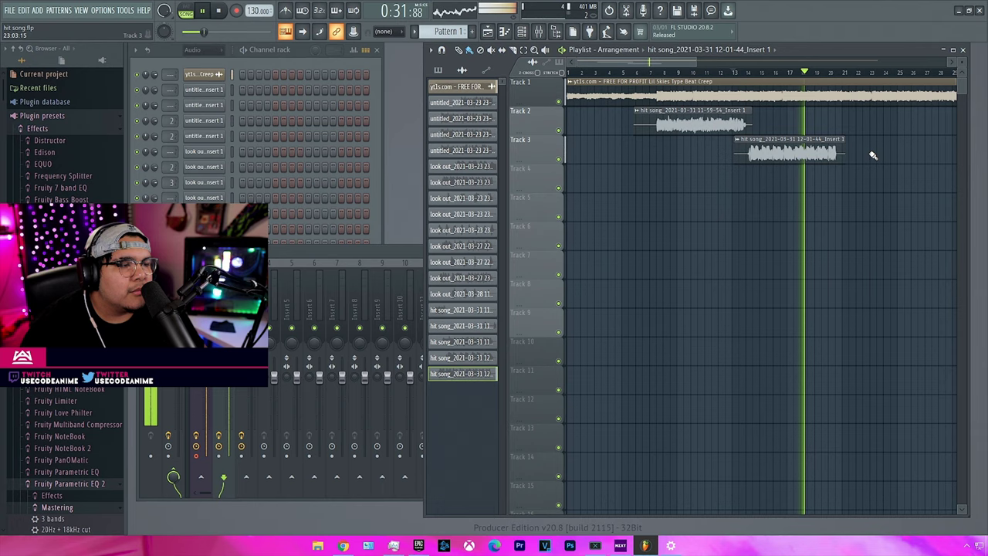
{"action": "left_click", "coordinate": [726, 73]}
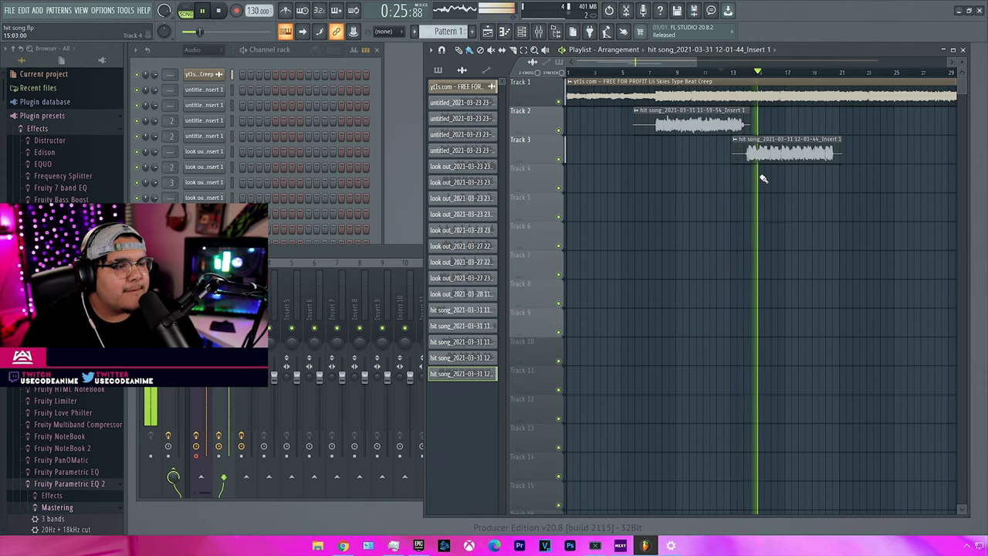
{"action": "scroll", "coordinate": [760, 176], "scroll_direction": "up", "scroll_amount": 6}
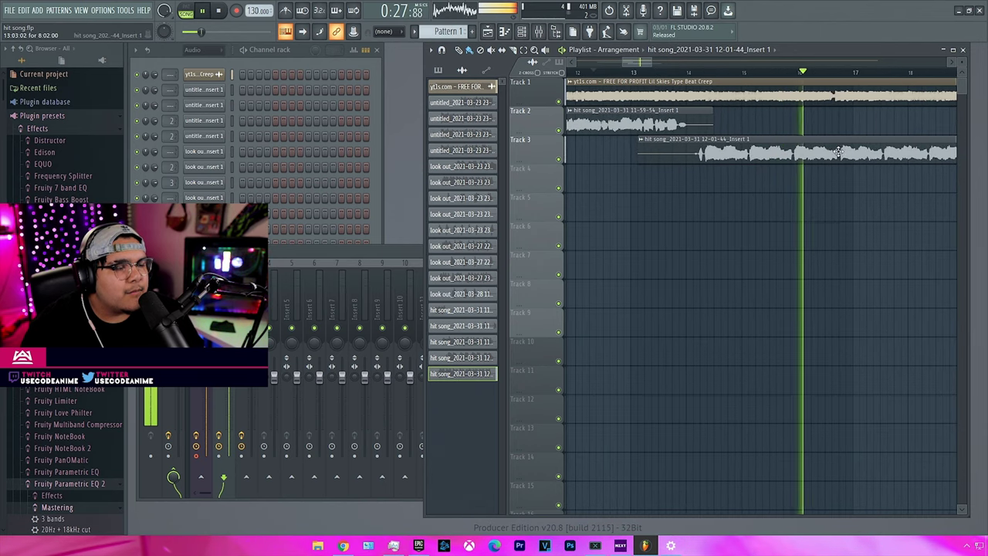
{"action": "scroll", "coordinate": [802, 151], "scroll_direction": "down", "scroll_amount": 6}
{"action": "scroll", "coordinate": [806, 141], "scroll_direction": "down", "scroll_amount": 2}
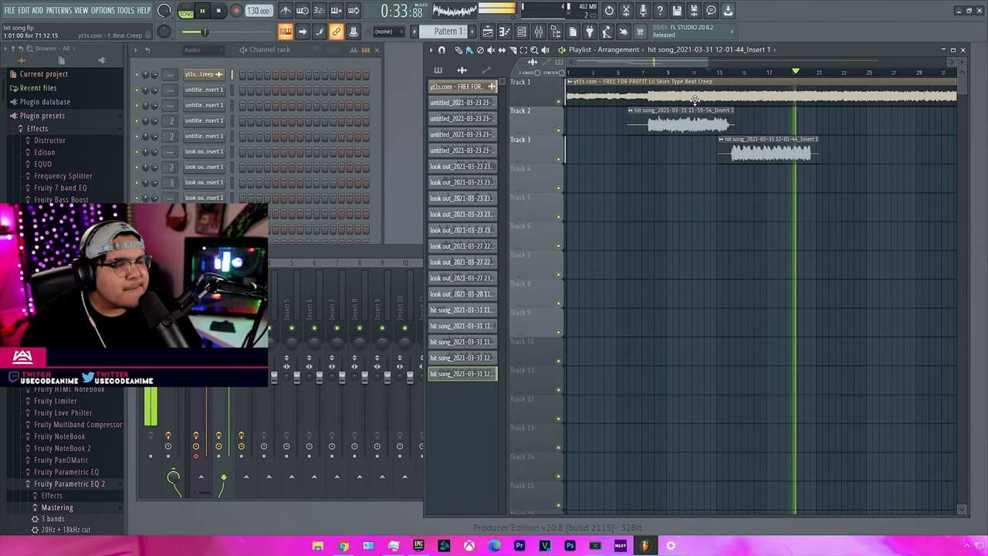
{"action": "left_click", "coordinate": [641, 72]}
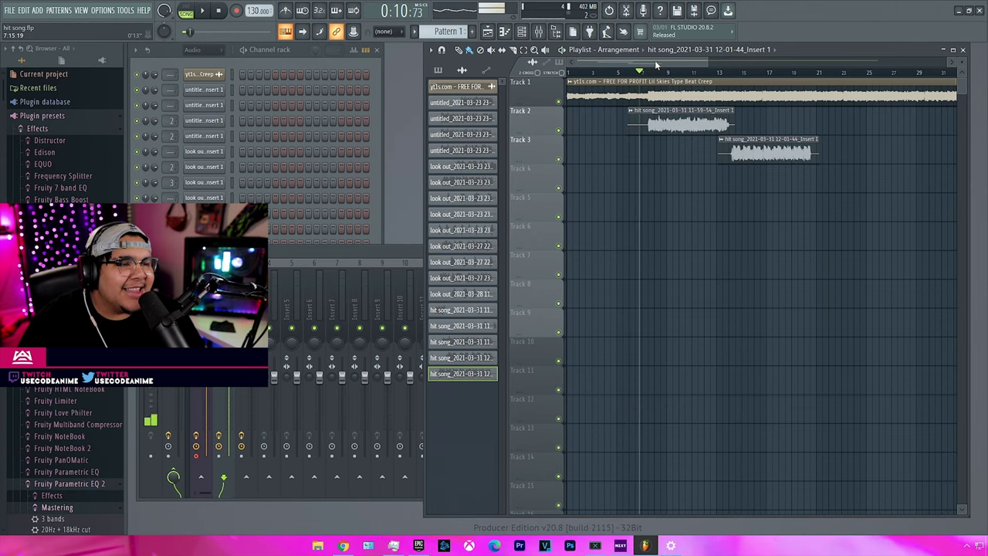
- Audition the beat following the Track 3 vocal from several starting points between about bars 18 and 20
{"action": "scroll", "coordinate": [635, 71], "scroll_direction": "down", "scroll_amount": 2}
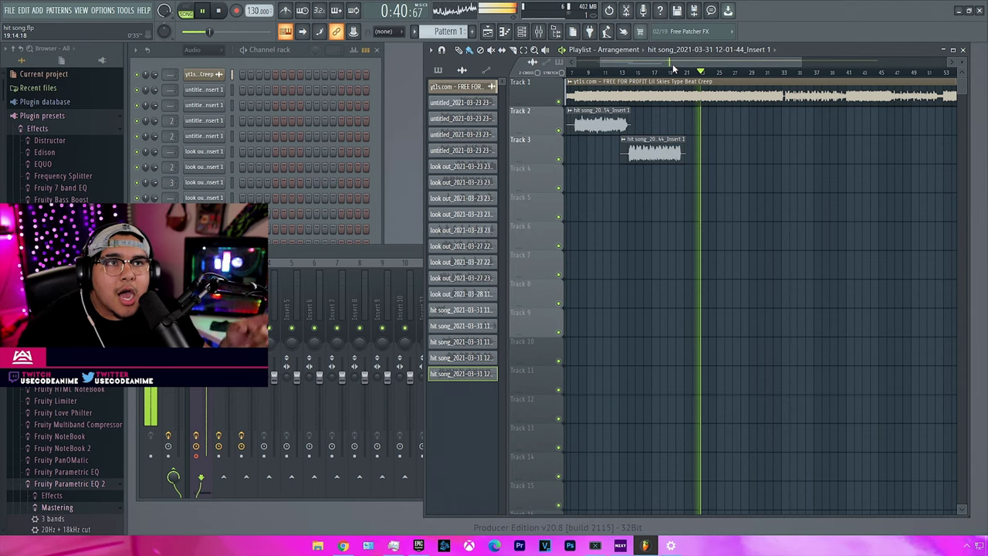
{"action": "left_click", "coordinate": [672, 74]}
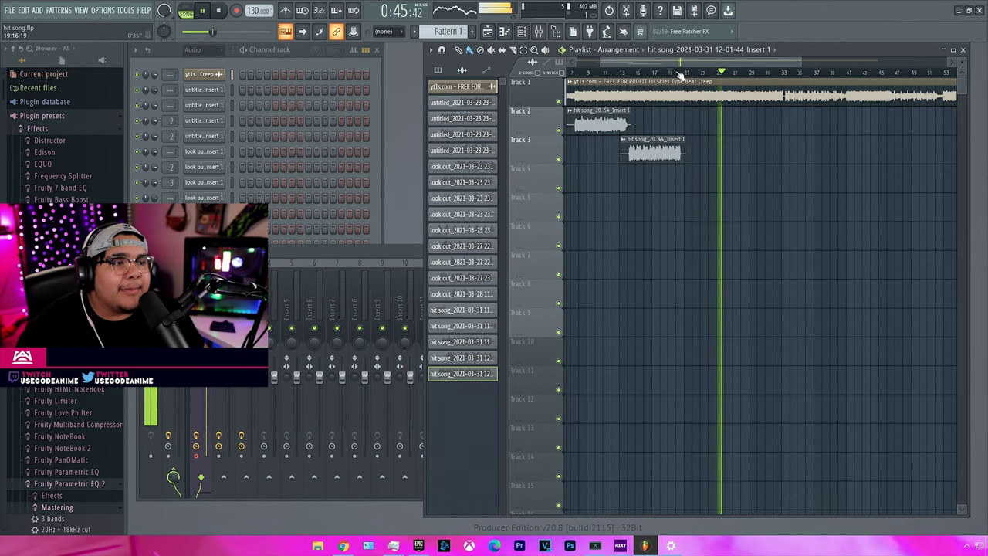
{"action": "left_click", "coordinate": [677, 74]}
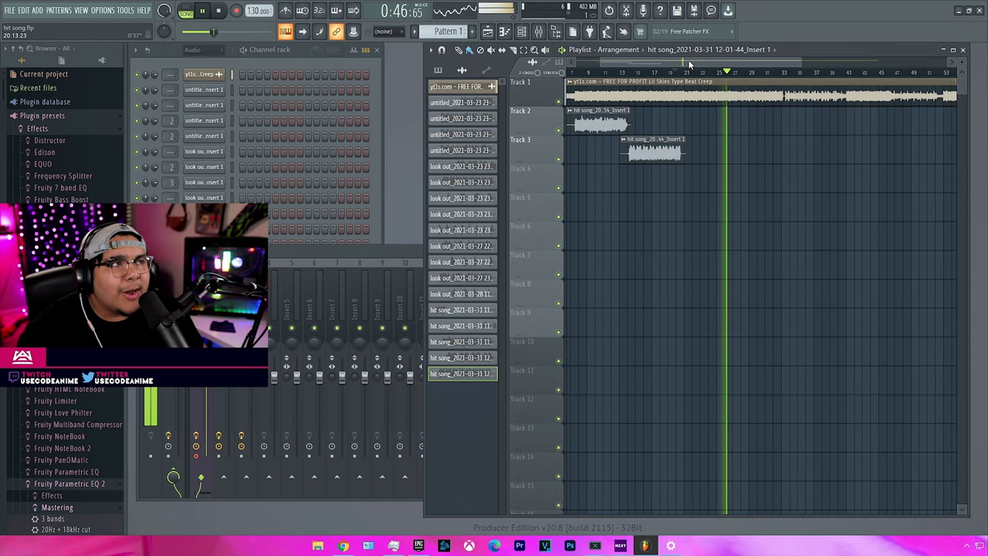
{"action": "left_click", "coordinate": [684, 75]}
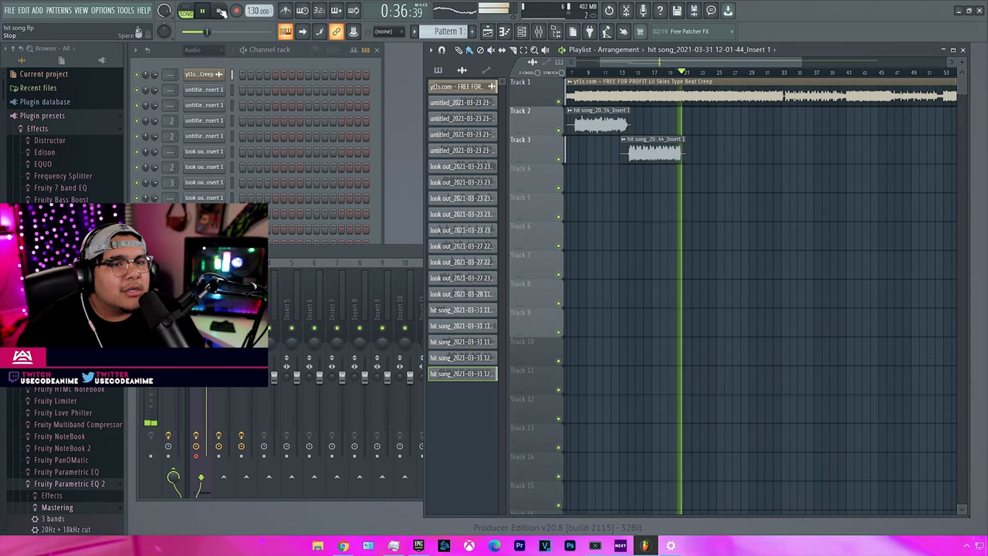
{"action": "key", "text": "space"}
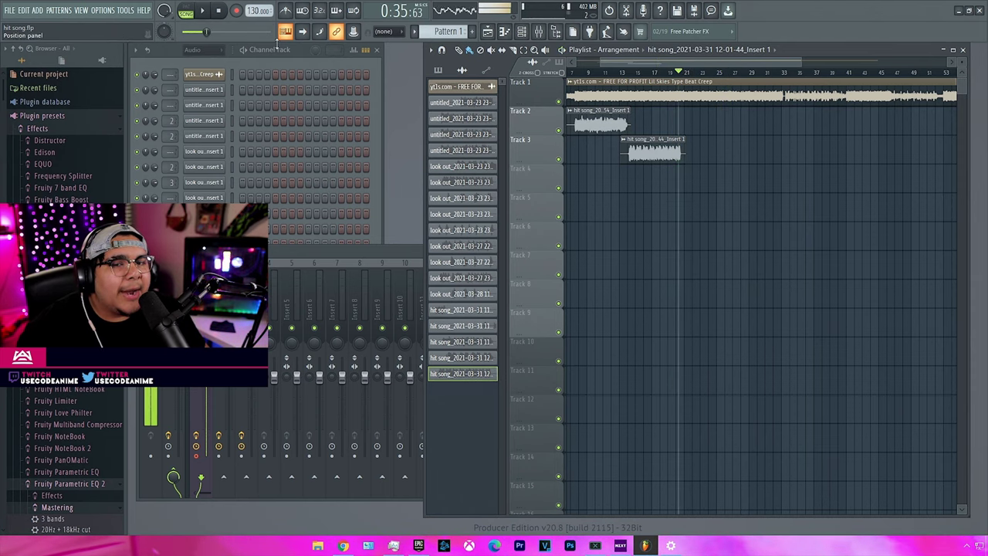
{"action": "left_click", "coordinate": [677, 75]}
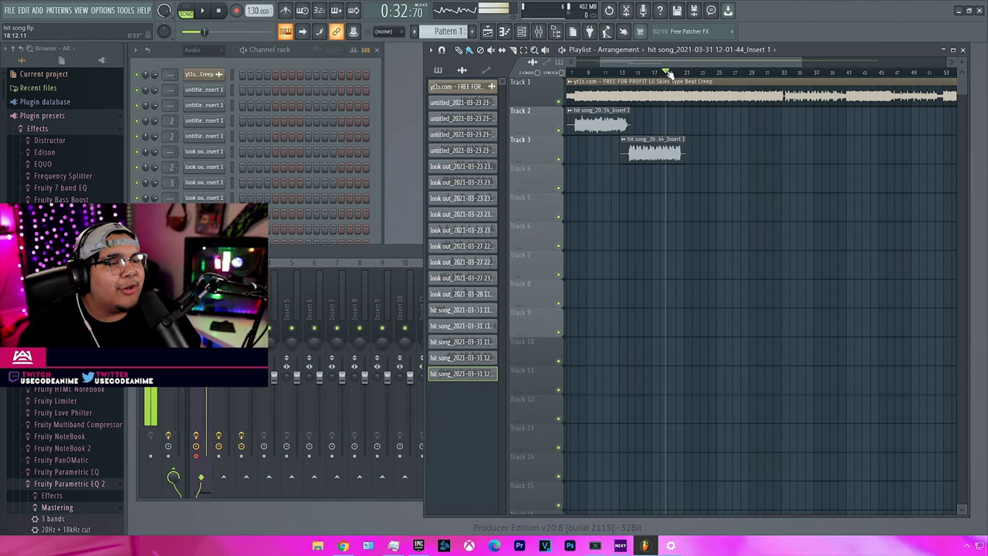
{"action": "key", "text": "space"}
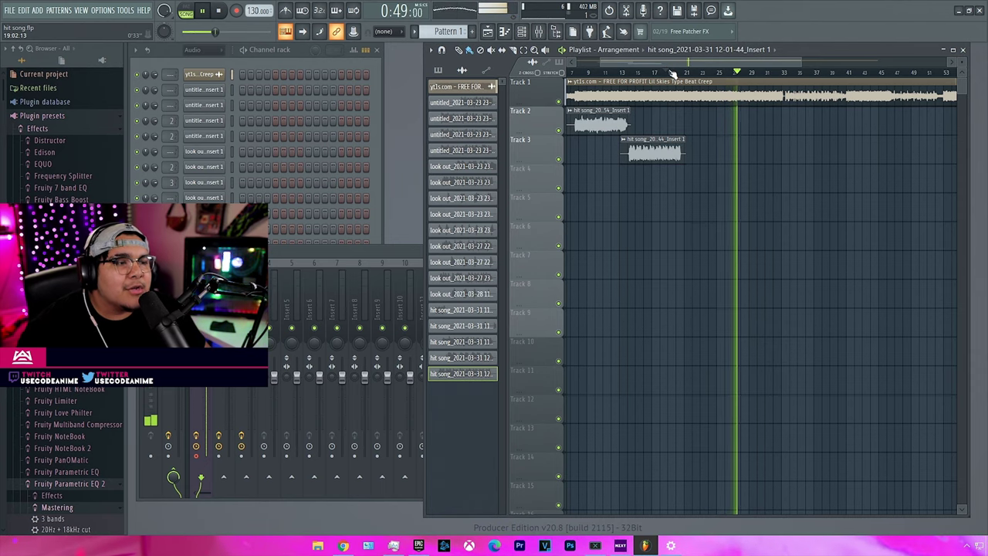
- Cue the song at about bar 19 and bring up the mixer with the Insert 1 effects chain
{"action": "left_click", "coordinate": [669, 71]}
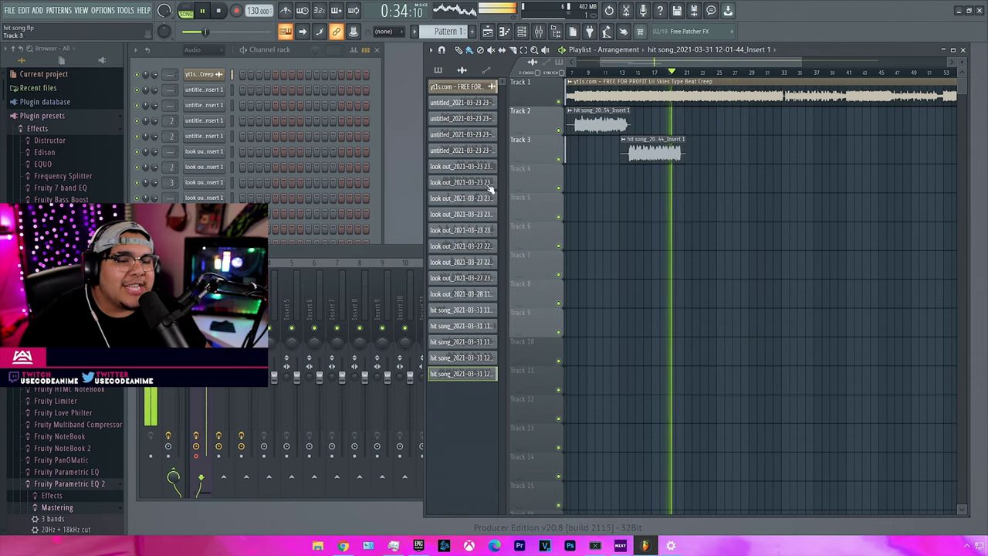
{"action": "key", "text": "space"}
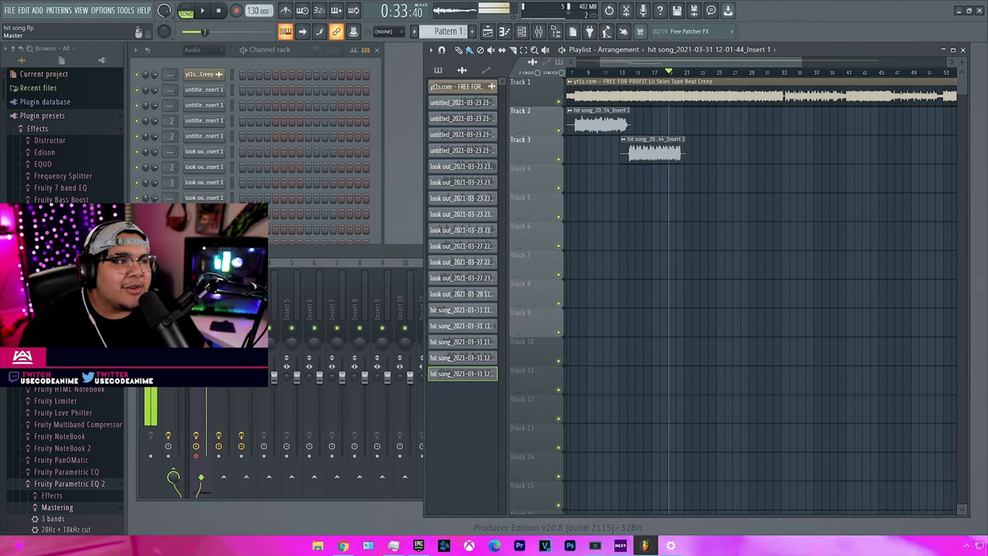
{"action": "key", "text": "F9"}
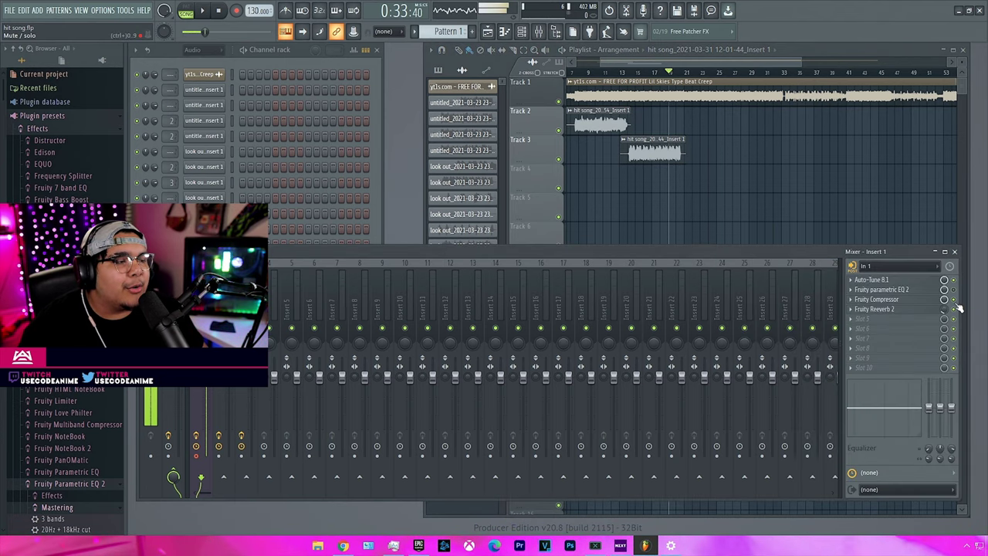
{"action": "key", "text": "space"}
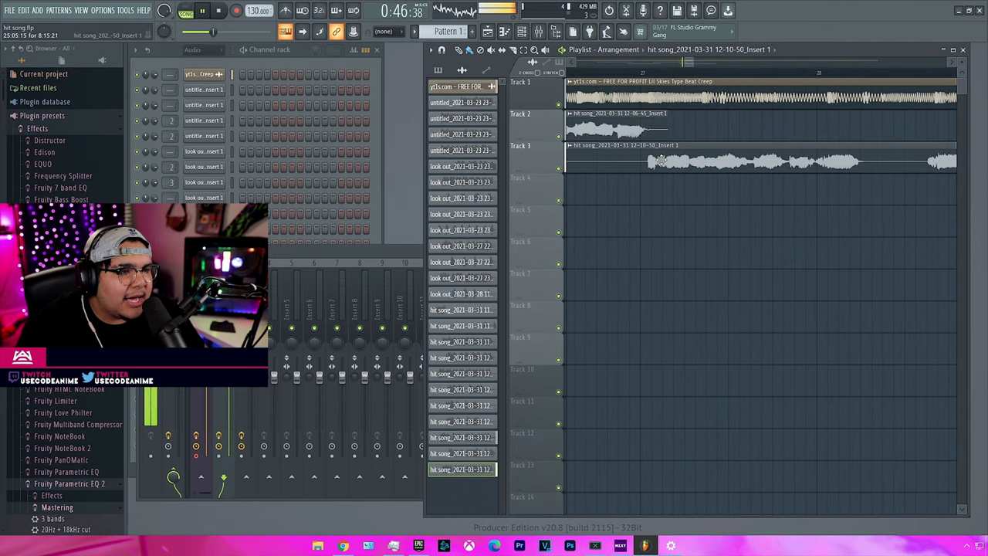
- Nudge the newest Track 3 vocal clip slightly later to 25:05:18 and play the new takes back from about bar 19
{"action": "scroll", "coordinate": [633, 159], "scroll_direction": "up", "scroll_amount": 5, "text": "ctrl"}
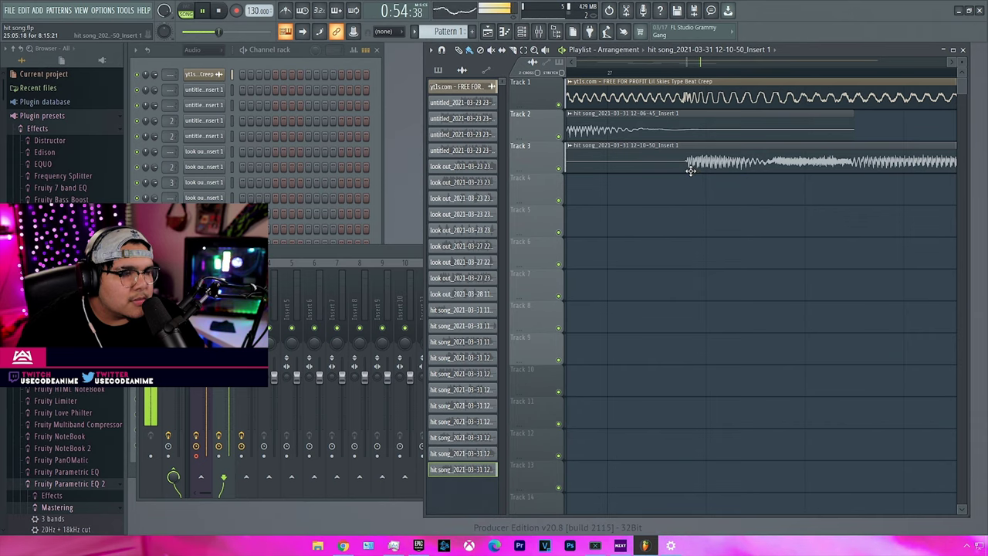
{"action": "scroll", "coordinate": [687, 166], "scroll_direction": "down", "scroll_amount": 4}
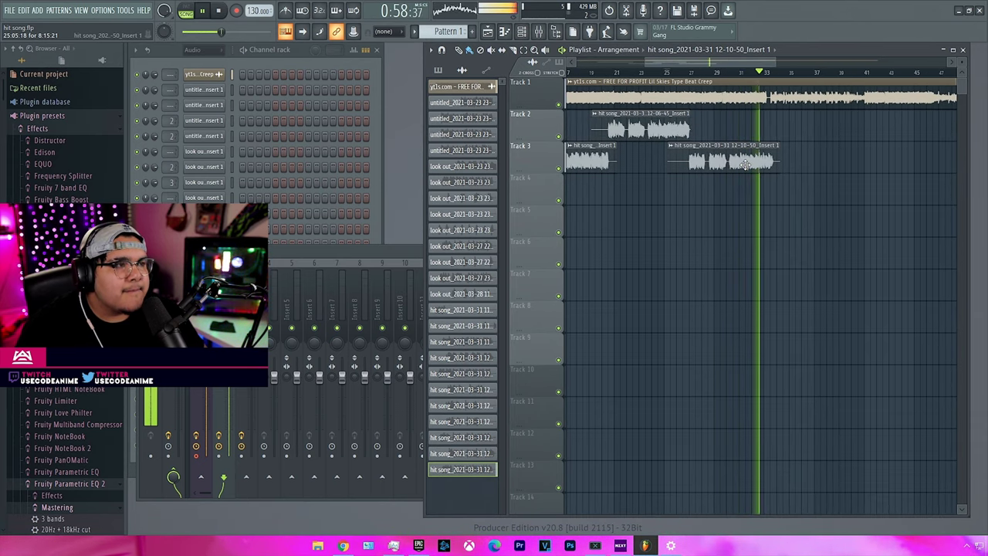
{"action": "scroll", "coordinate": [733, 159], "scroll_direction": "down", "scroll_amount": 4}
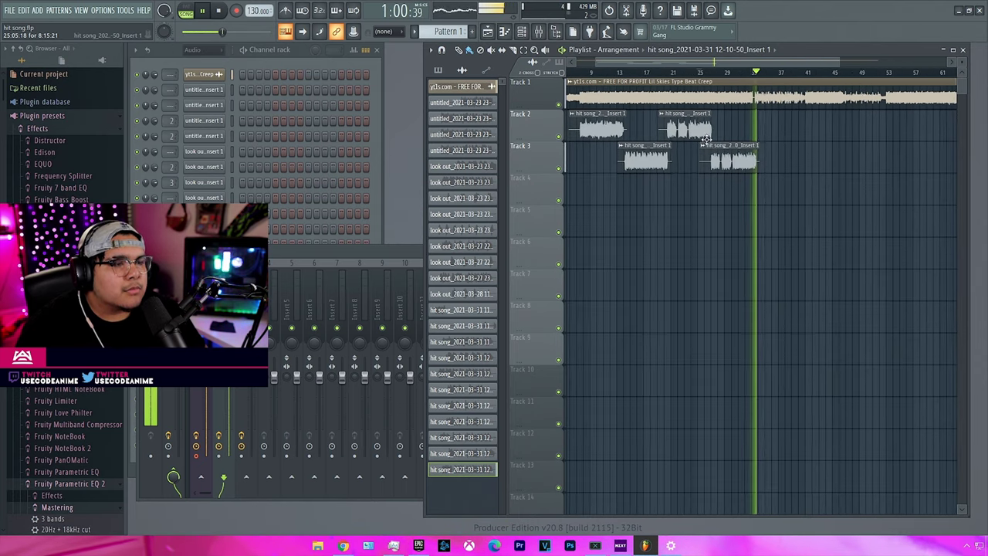
{"action": "left_click", "coordinate": [658, 73]}
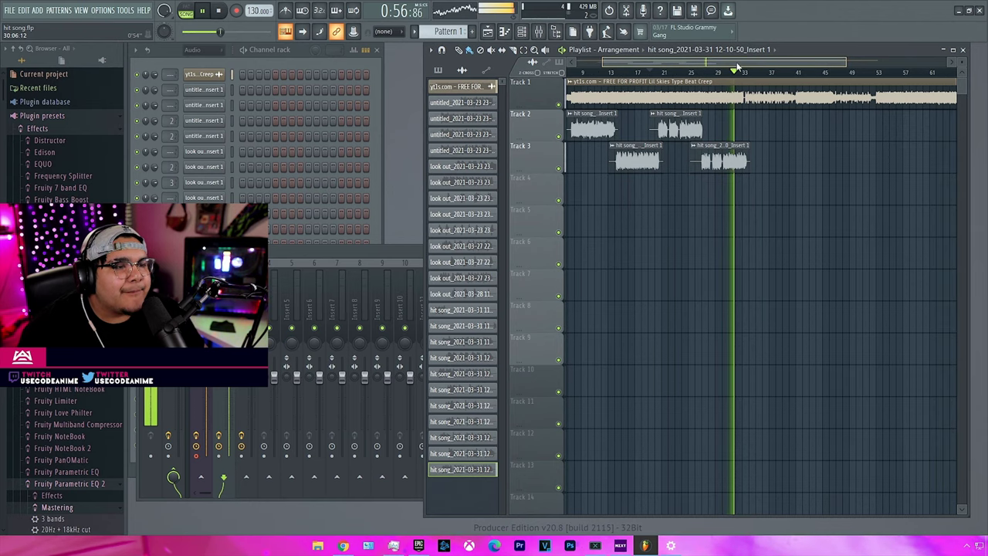
{"action": "left_click_drag", "start_coordinate": [733, 68], "coordinate": [713, 71]}
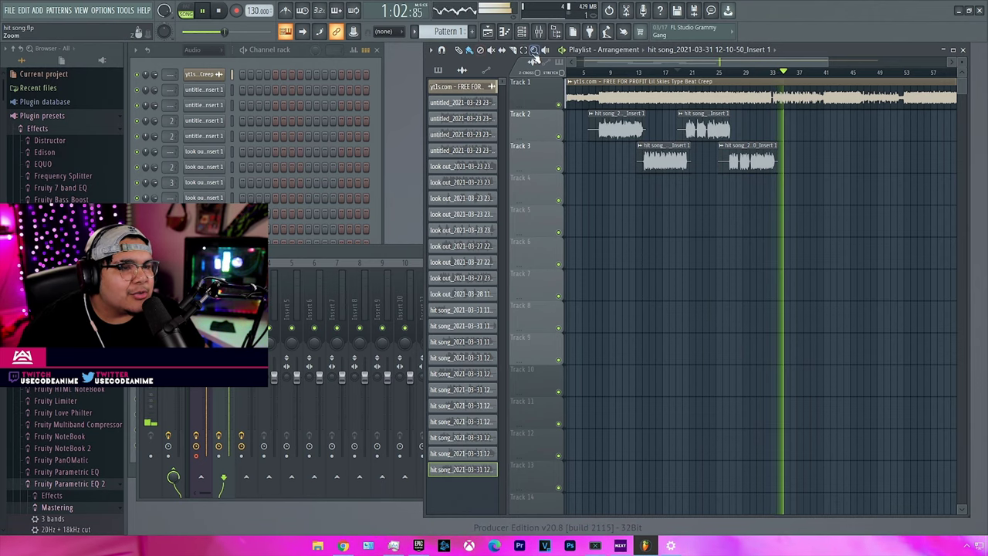
- Duplicate the first vocal clips on Track 2 and Track 3 and place the copies further along, starting around bar 39
{"action": "left_click_drag", "start_coordinate": [591, 124], "coordinate": [668, 177]}
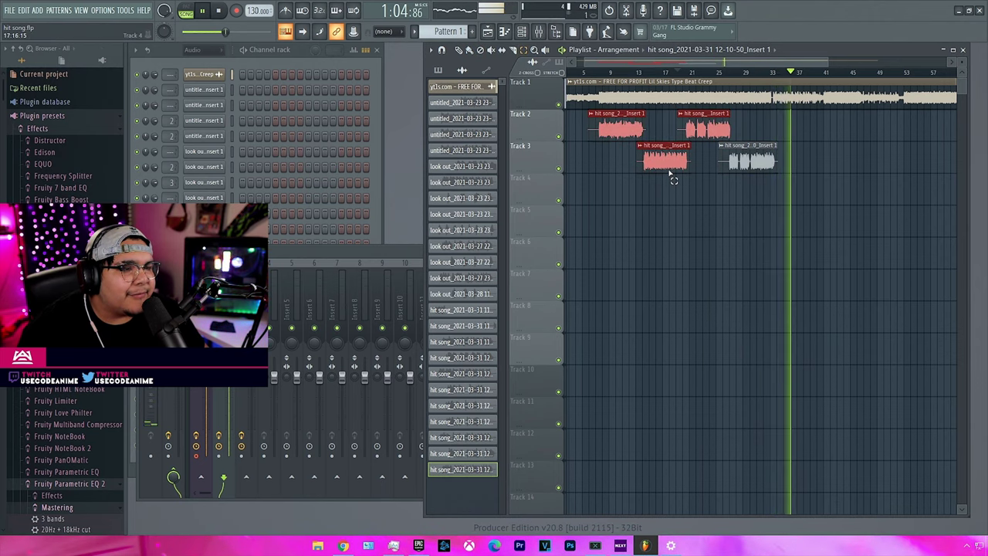
{"action": "left_click_drag", "start_coordinate": [581, 112], "coordinate": [640, 188]}
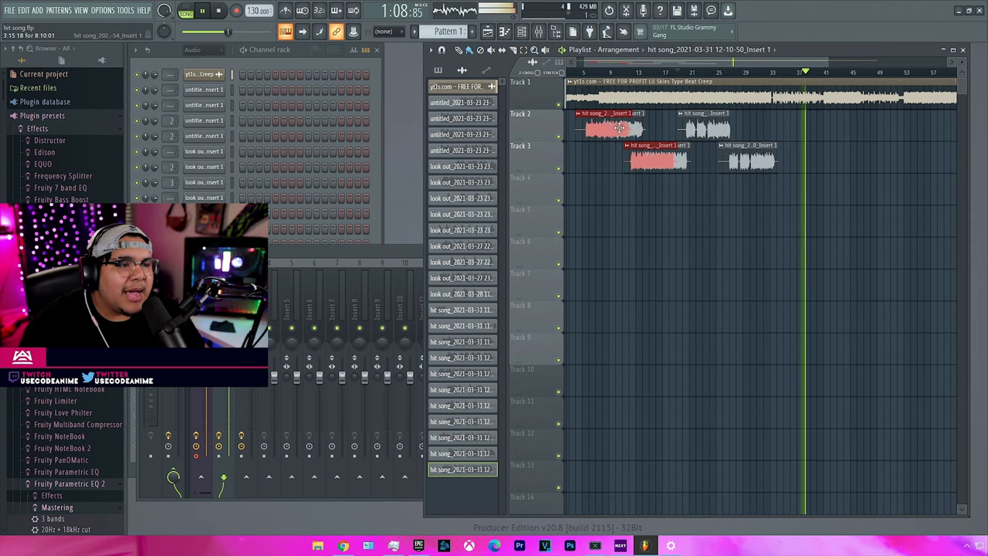
{"action": "left_click_drag", "start_coordinate": [609, 121], "coordinate": [833, 121]}
{"action": "key", "text": "space"}
- Select the two copied vocal clips and move them earlier so the Track 2 copy starts near bar 32
{"action": "left_click", "coordinate": [772, 85]}
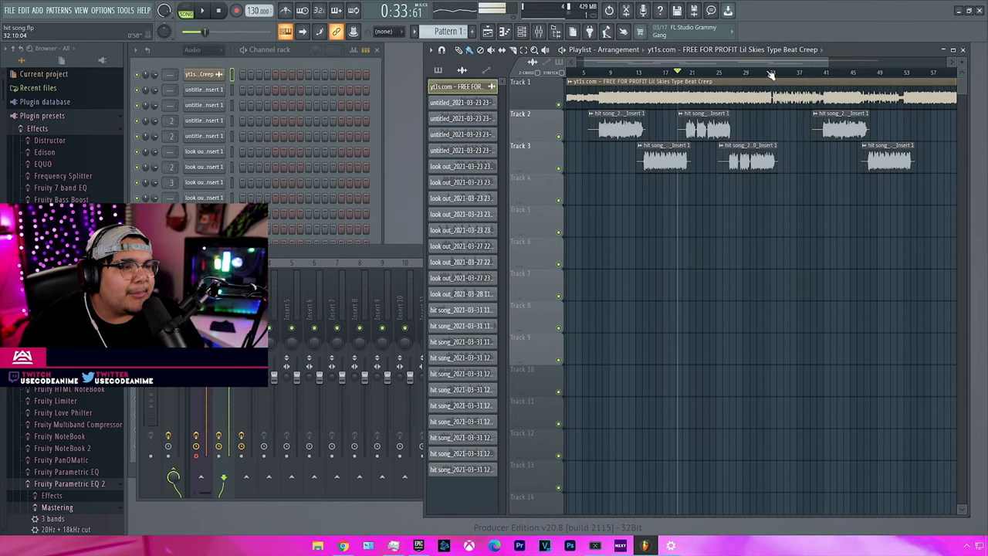
{"action": "scroll", "coordinate": [817, 117], "scroll_direction": "up", "scroll_amount": 2}
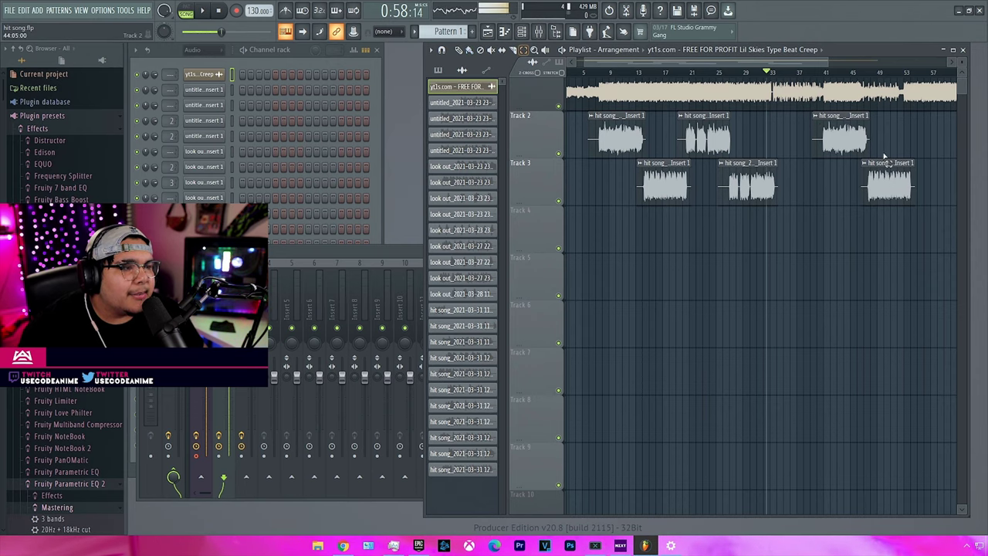
{"action": "left_click_drag", "start_coordinate": [941, 110], "coordinate": [863, 205]}
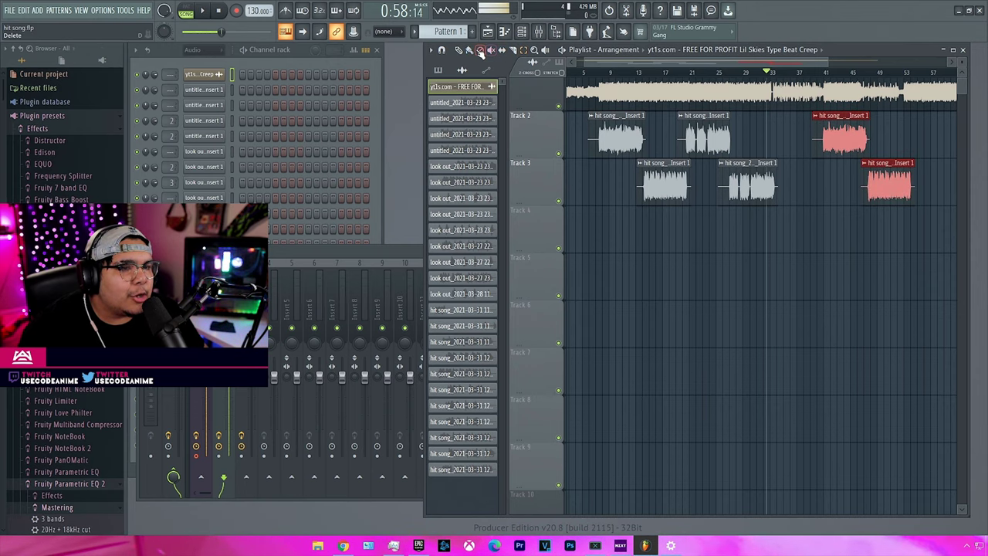
{"action": "scroll", "coordinate": [785, 123], "scroll_direction": "up", "scroll_amount": 6}
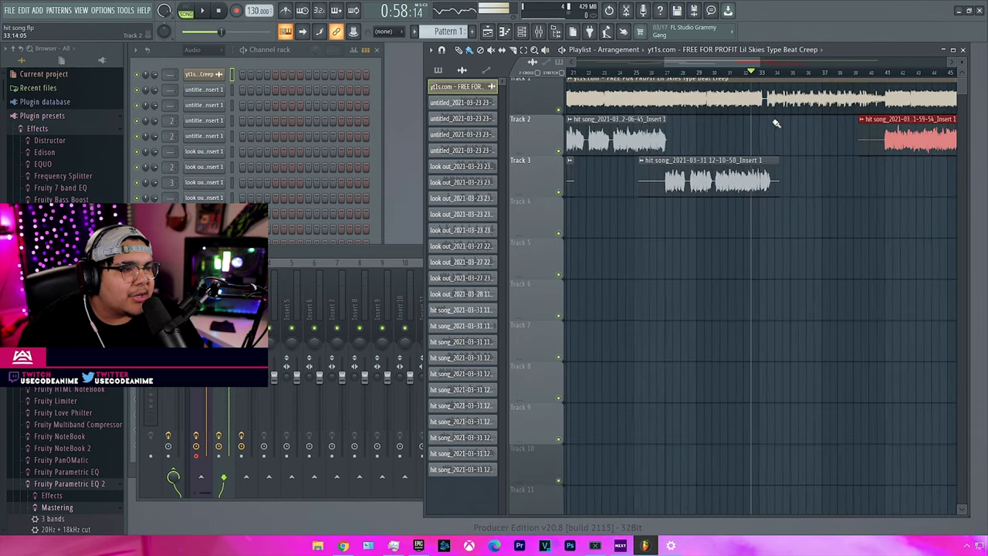
{"action": "scroll", "coordinate": [951, 138], "scroll_direction": "down", "scroll_amount": 3}
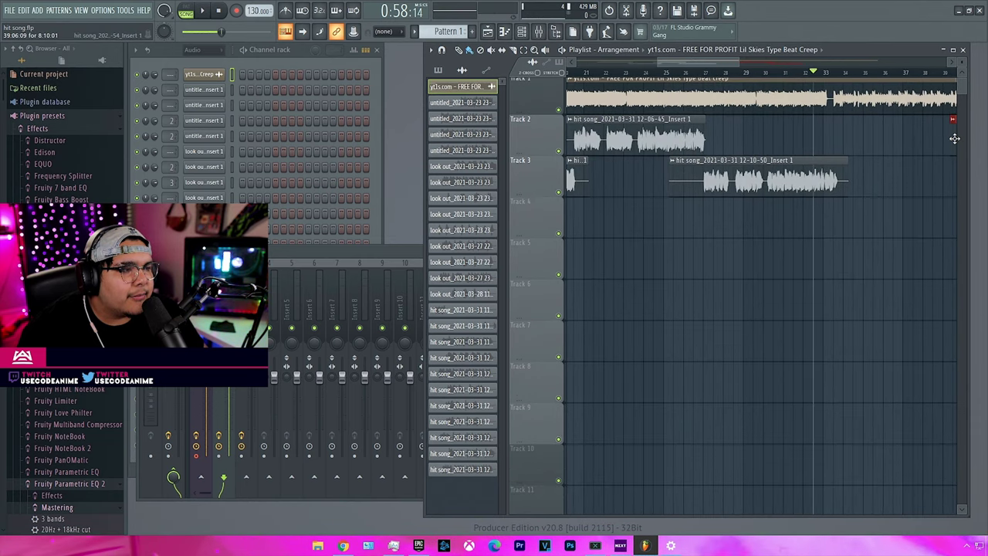
{"action": "left_click_drag", "start_coordinate": [870, 135], "coordinate": [826, 130]}
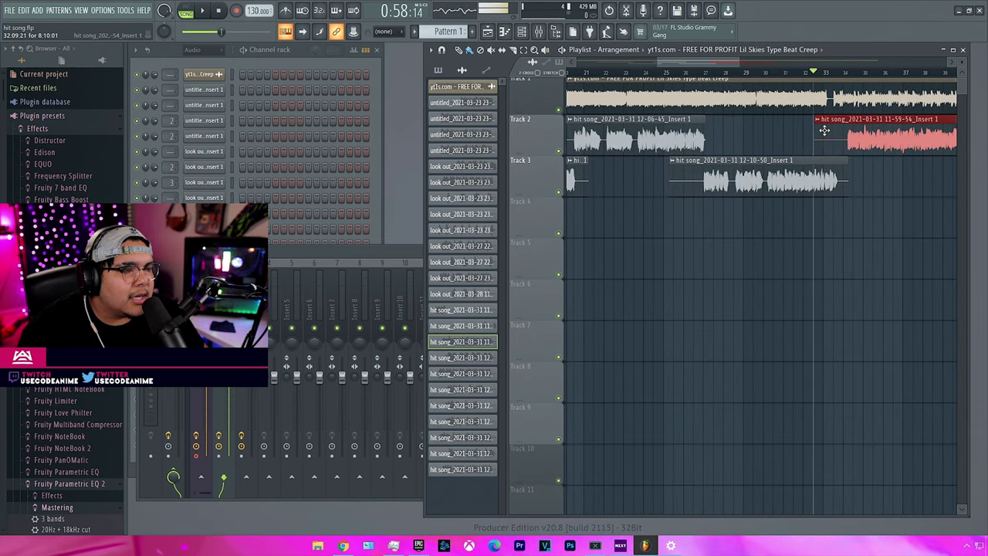
- Fine-tune the copied vocals earlier, placing the Track 2 copy at 31:14:18 in line with the beat's re-entry after bar 33
{"action": "scroll", "coordinate": [824, 131], "scroll_direction": "up", "scroll_amount": 2}
{"action": "key", "text": "space"}
{"action": "scroll", "coordinate": [782, 138], "scroll_direction": "up", "scroll_amount": 3}
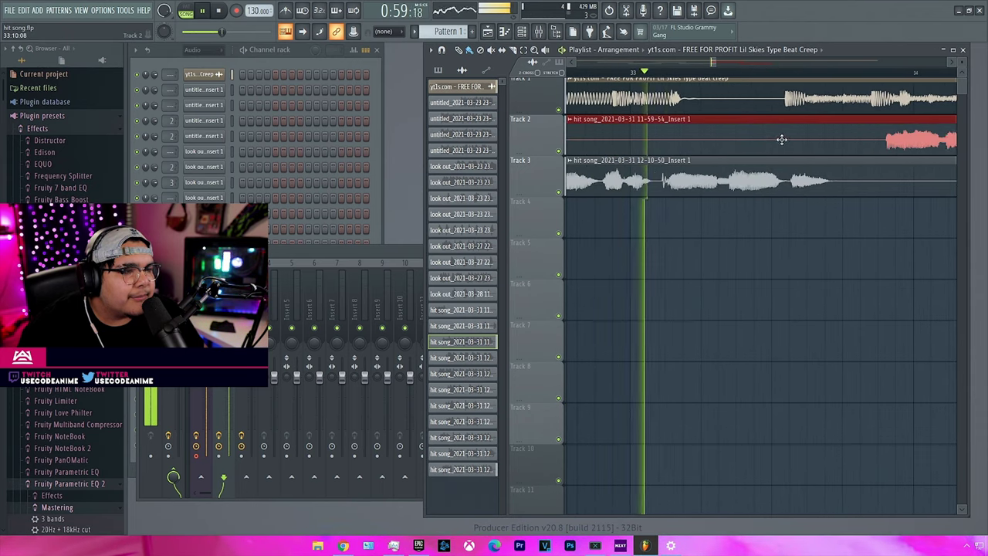
{"action": "scroll", "coordinate": [858, 139], "scroll_direction": "up", "scroll_amount": 3}
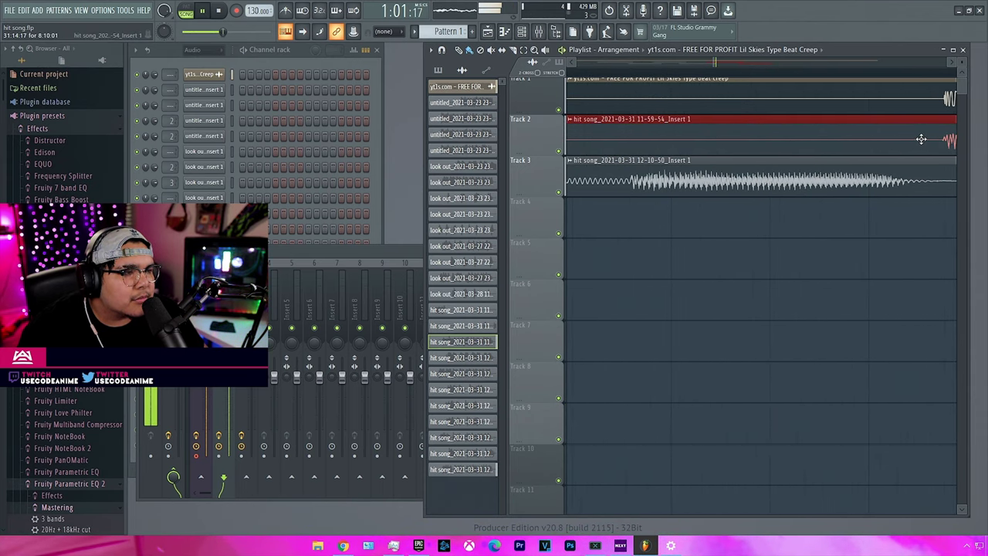
{"action": "scroll", "coordinate": [906, 132], "scroll_direction": "down", "scroll_amount": 8}
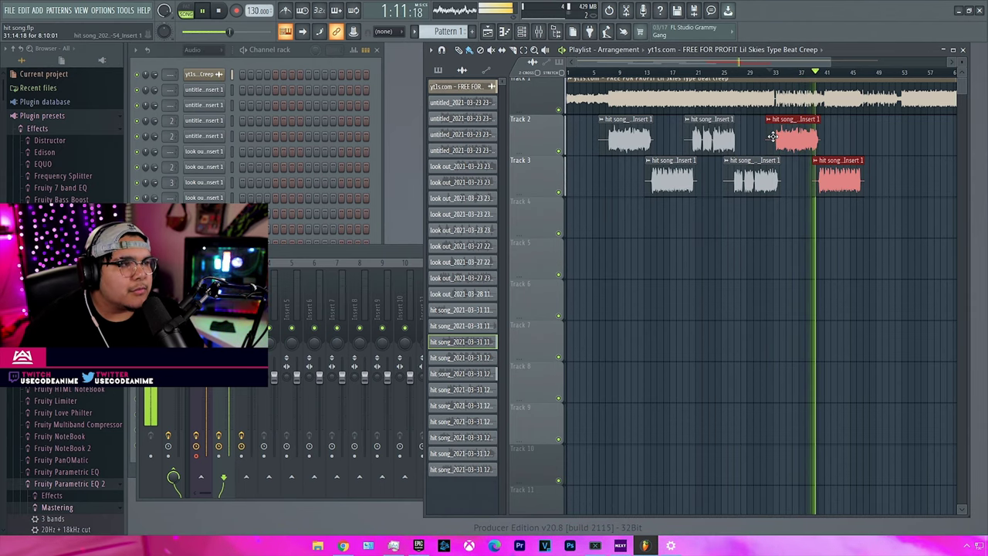
- Play through the copied Track 3 vocal and check its timing against the beat around bar 41
{"action": "scroll", "coordinate": [826, 152], "scroll_direction": "up", "scroll_amount": 6}
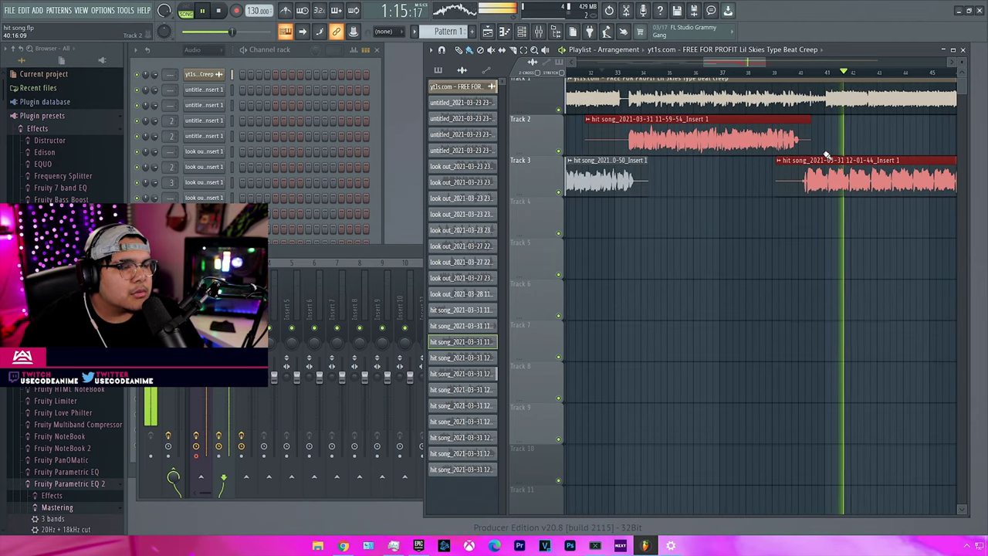
{"action": "scroll", "coordinate": [825, 153], "scroll_direction": "down", "scroll_amount": 6}
{"action": "scroll", "coordinate": [822, 157], "scroll_direction": "down", "scroll_amount": 3}
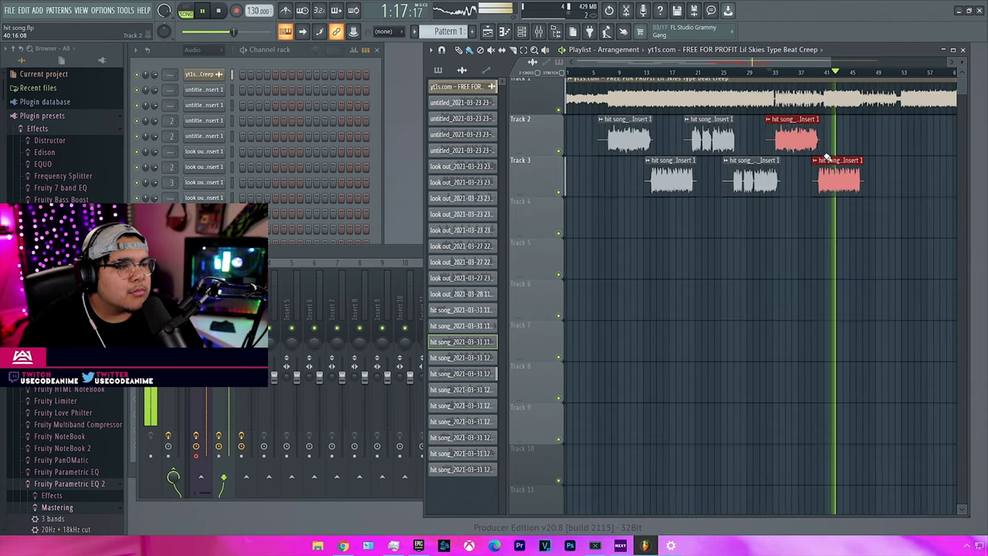
- Play on to around bar 46, stop playback, and place another copy of the two vocal clips on Track 2 and Track 3, starting around bar 45
{"action": "scroll", "coordinate": [823, 160], "scroll_direction": "down", "scroll_amount": 2}
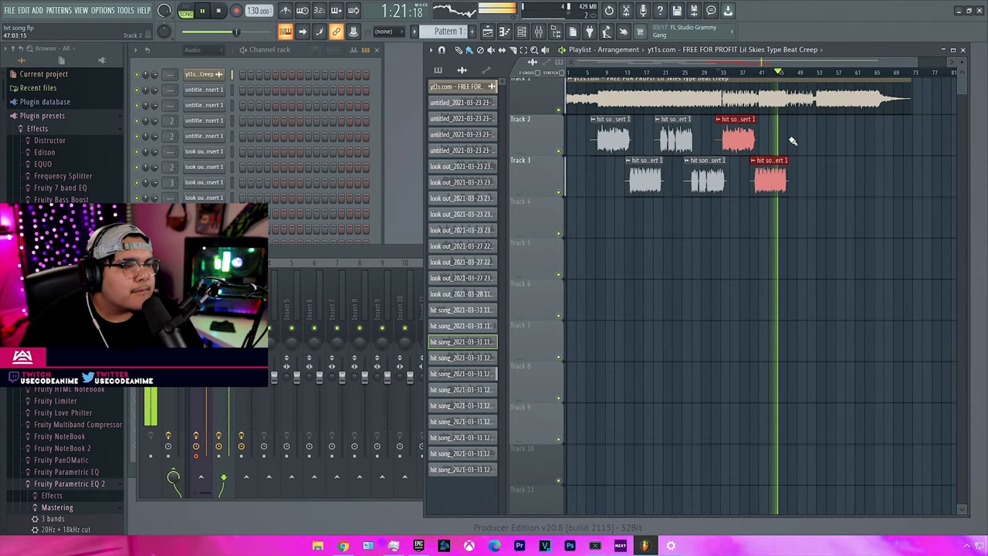
{"action": "scroll", "coordinate": [794, 141], "scroll_direction": "up", "scroll_amount": 4}
{"action": "scroll", "coordinate": [792, 138], "scroll_direction": "down", "scroll_amount": 3}
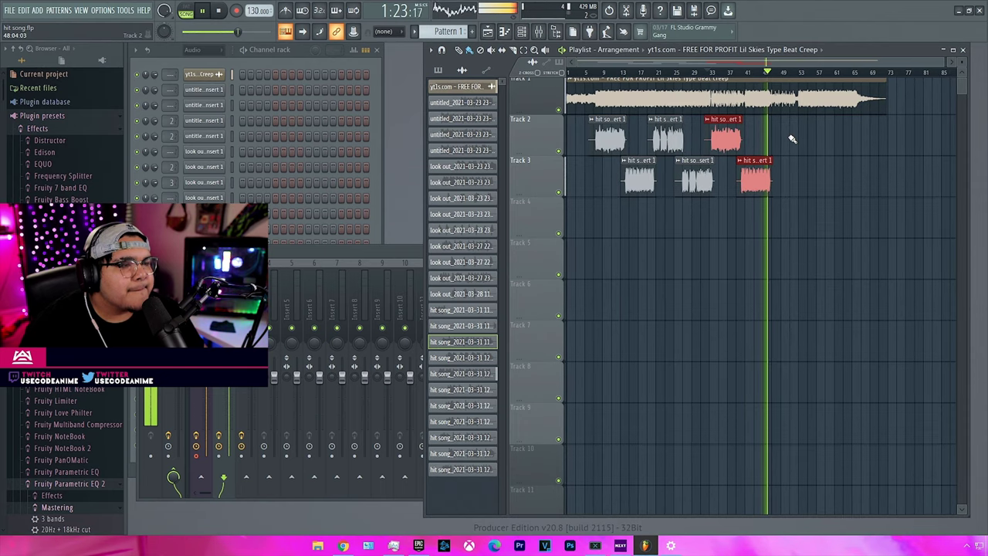
{"action": "key", "text": "space"}
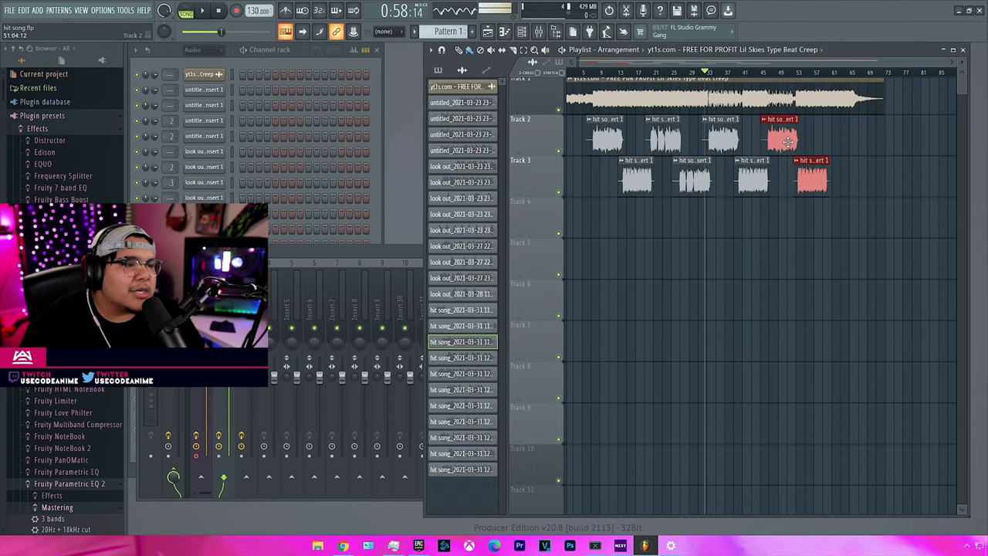
- Align the newest pair of vocal copies with the beat change near bar 46, placing the Track 2 copy at 44:14:18
{"action": "scroll", "coordinate": [778, 140], "scroll_direction": "up", "scroll_amount": 3}
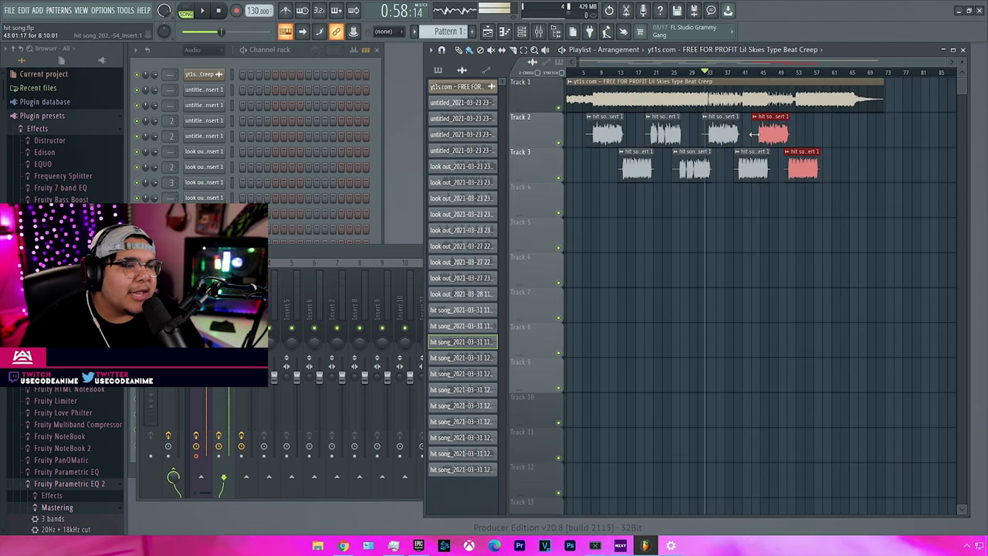
{"action": "scroll", "coordinate": [755, 133], "scroll_direction": "up", "scroll_amount": 5}
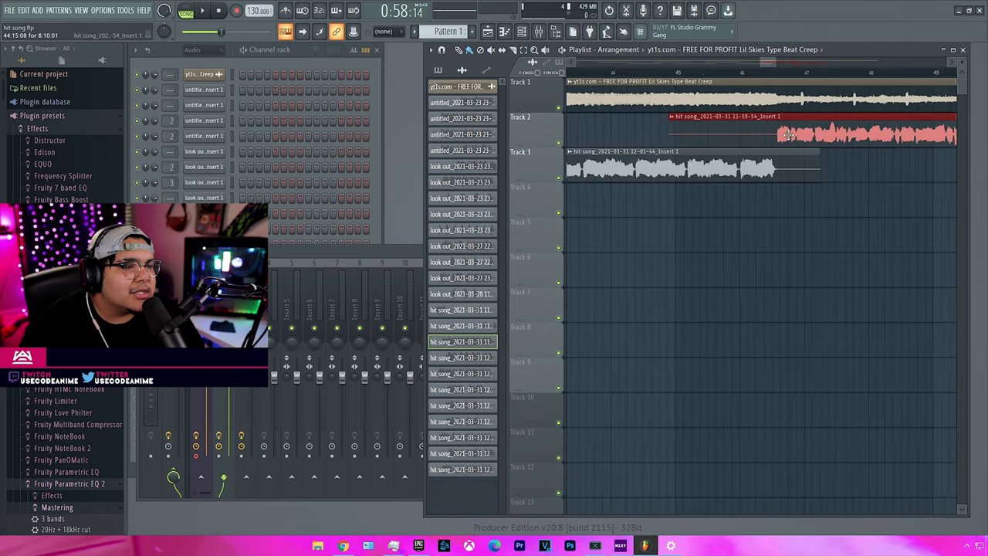
{"action": "scroll", "coordinate": [772, 134], "scroll_direction": "up", "scroll_amount": 2}
{"action": "scroll", "coordinate": [772, 133], "scroll_direction": "up", "scroll_amount": 1}
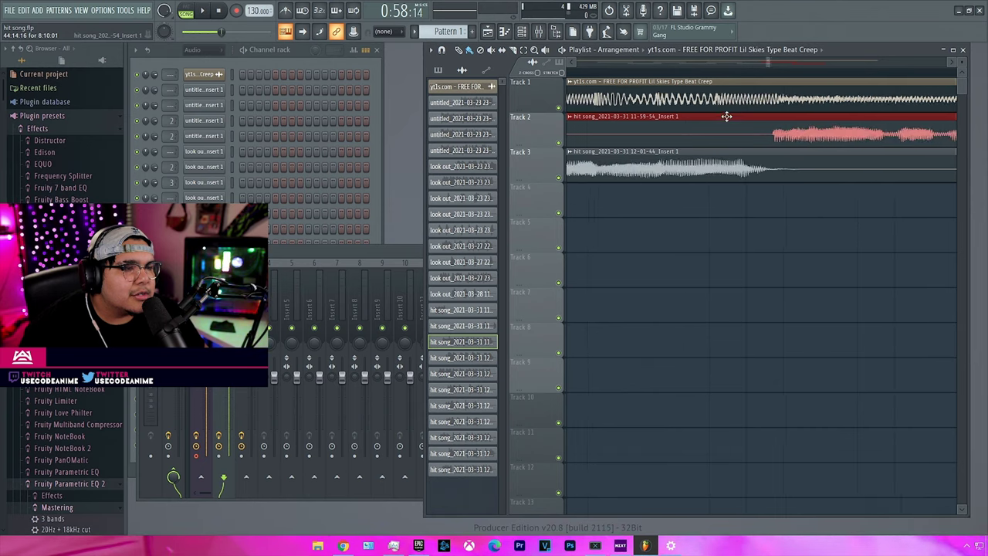
{"action": "key", "text": "space"}
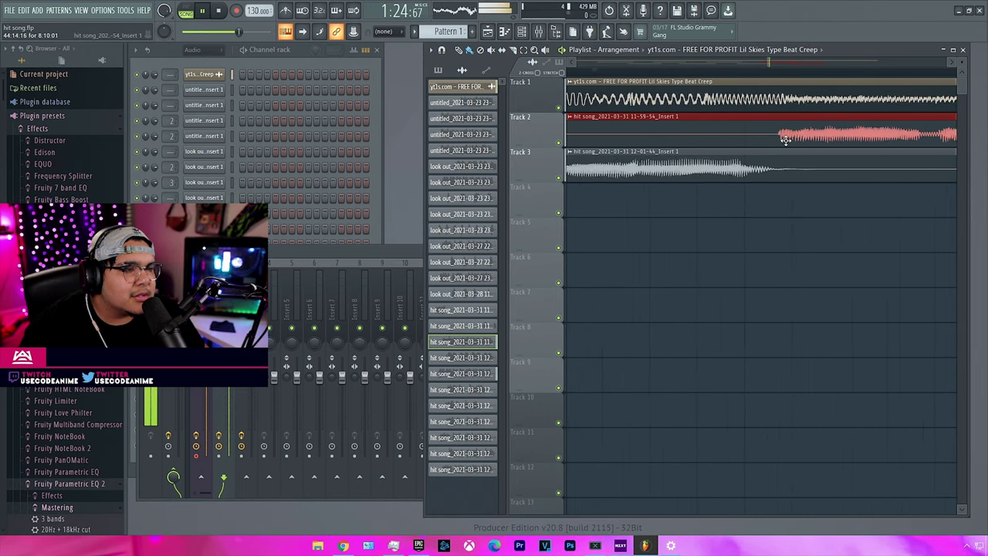
{"action": "scroll", "coordinate": [794, 135], "scroll_direction": "down", "scroll_amount": 3}
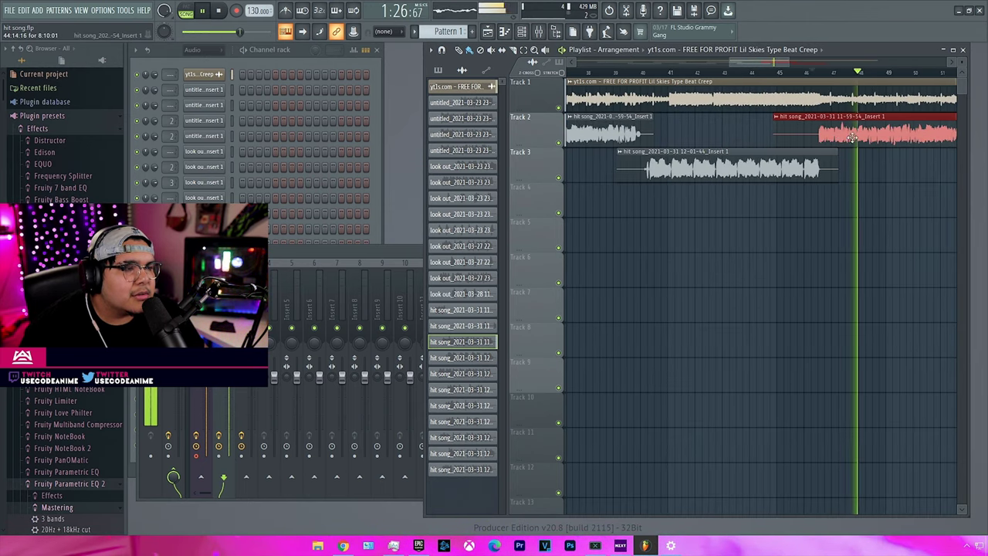
{"action": "scroll", "coordinate": [815, 133], "scroll_direction": "up", "scroll_amount": 2}
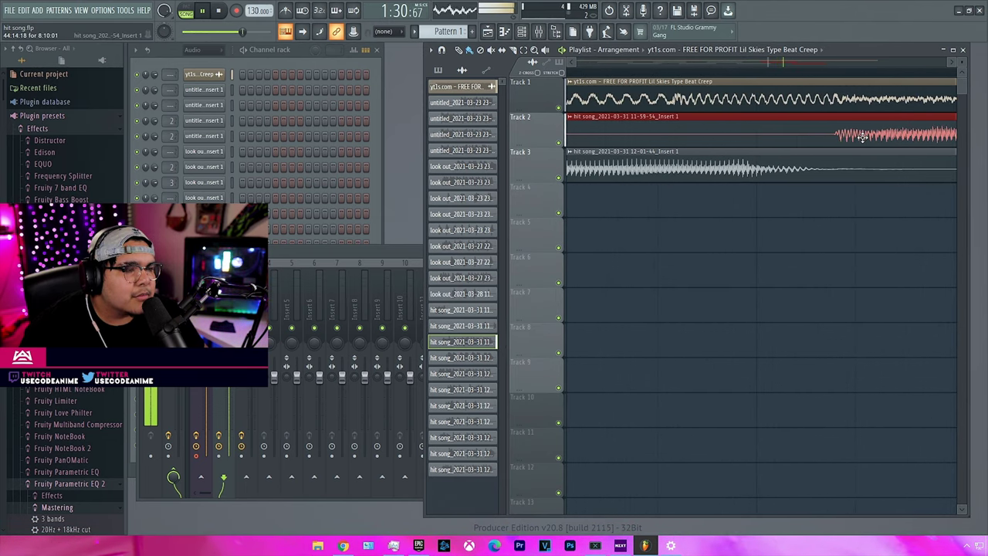
- Check the newest Track 3 copy against the beat around bar 53, and replay the repeated vocals from around bars 44 and 45
{"action": "scroll", "coordinate": [858, 136], "scroll_direction": "down", "scroll_amount": 5}
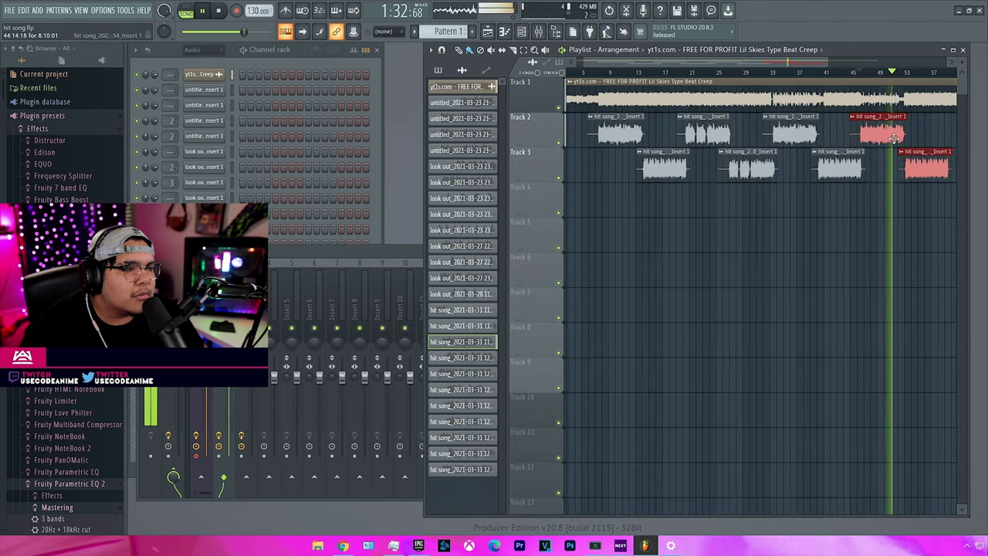
{"action": "scroll", "coordinate": [901, 142], "scroll_direction": "up", "scroll_amount": 5}
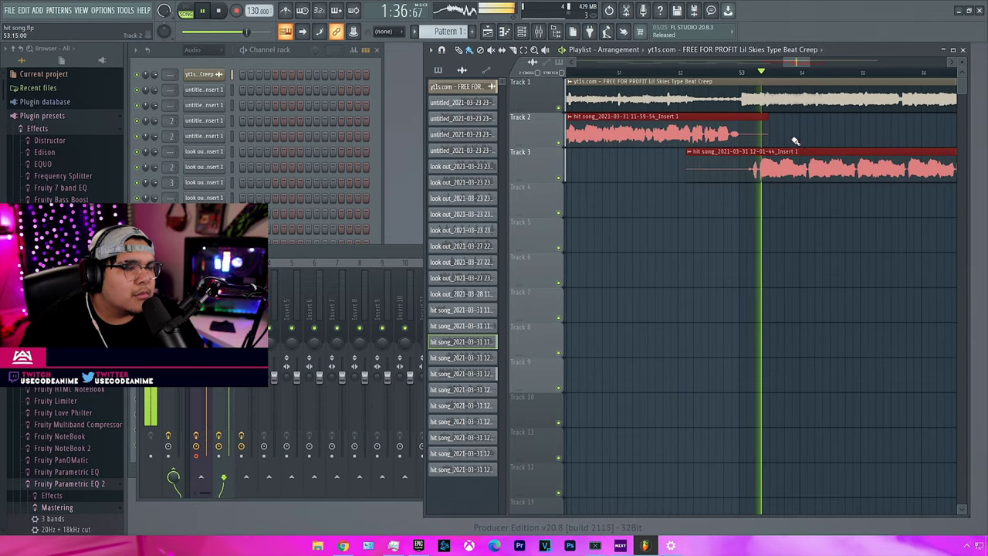
{"action": "scroll", "coordinate": [795, 143], "scroll_direction": "down", "scroll_amount": 2}
{"action": "scroll", "coordinate": [794, 143], "scroll_direction": "down", "scroll_amount": 6}
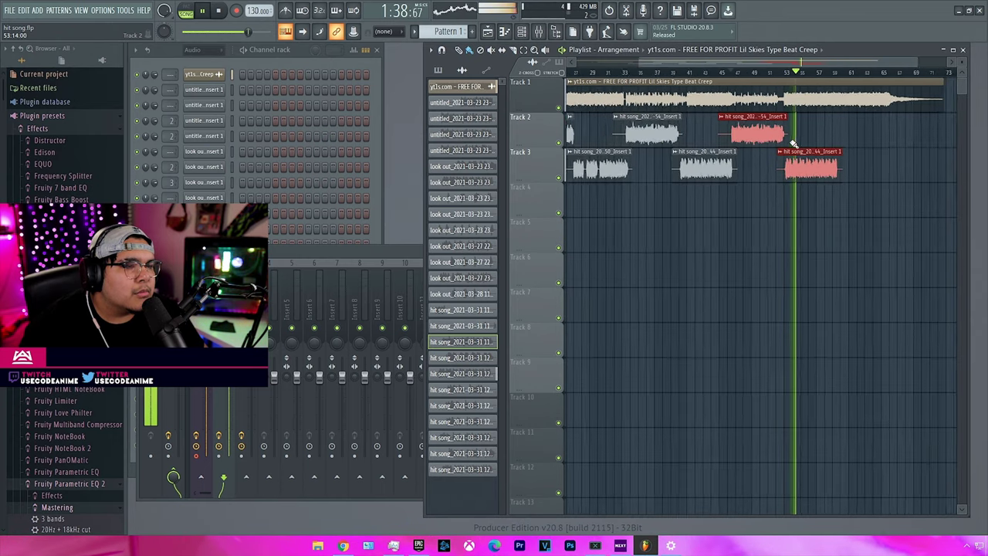
{"action": "left_click", "coordinate": [712, 71]}
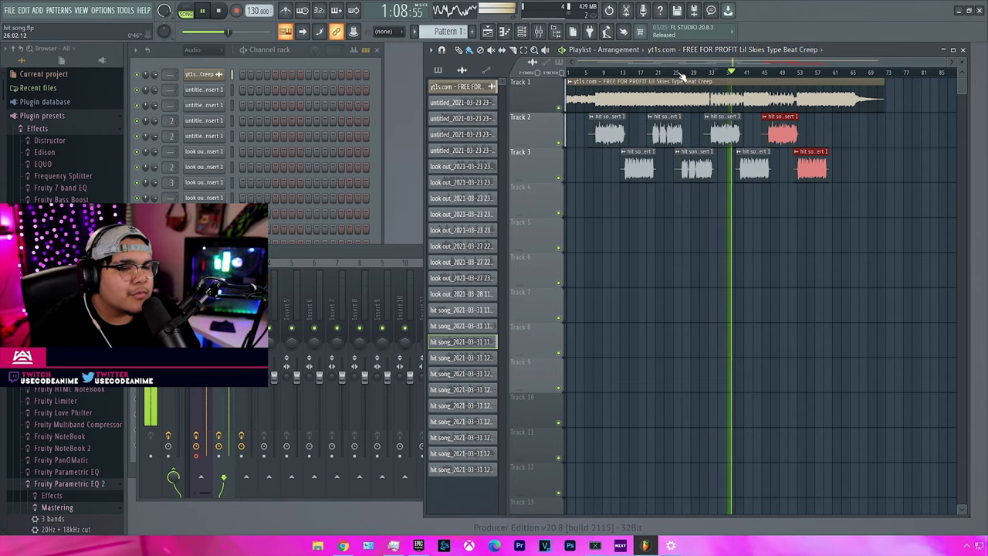
{"action": "left_click", "coordinate": [765, 73]}
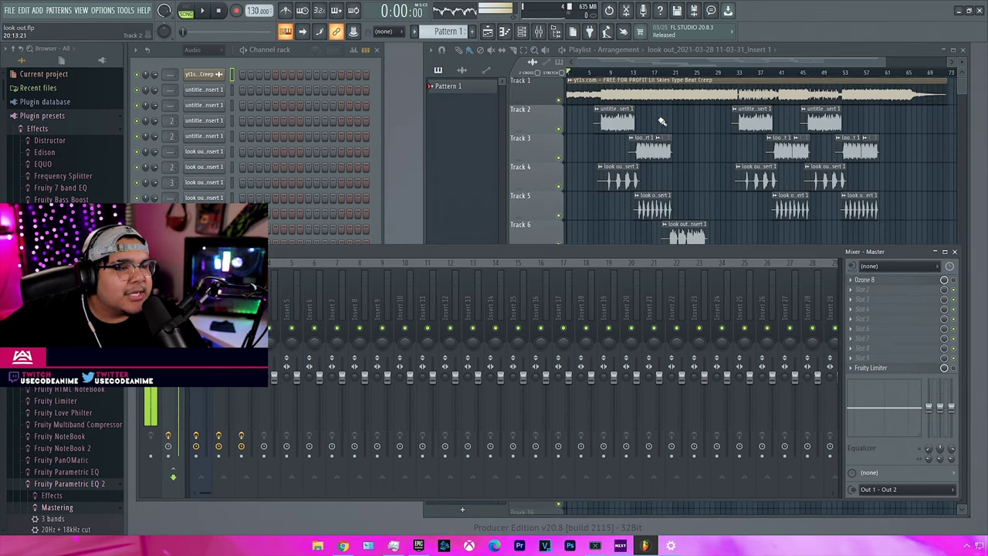
- Play the layered vocal arrangement in the look out.flp project from its start, skipping ahead to around bar 5
{"action": "left_click", "coordinate": [588, 72]}
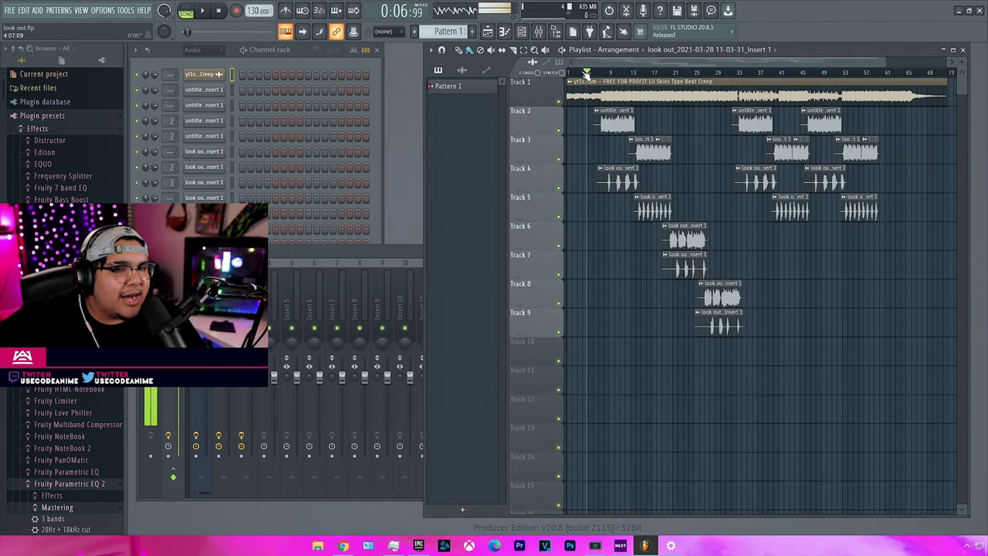
{"action": "left_click", "coordinate": [566, 77]}
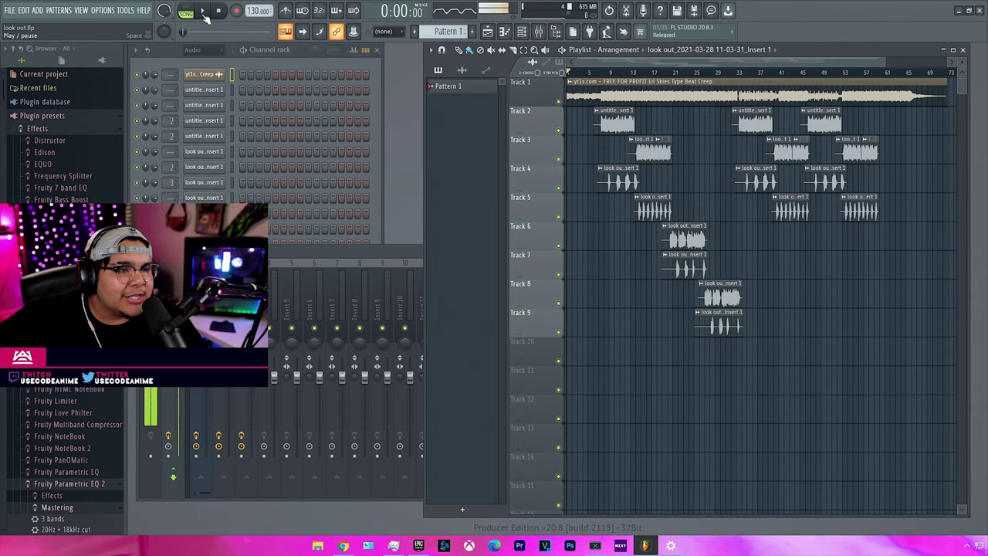
{"action": "key", "text": "space"}
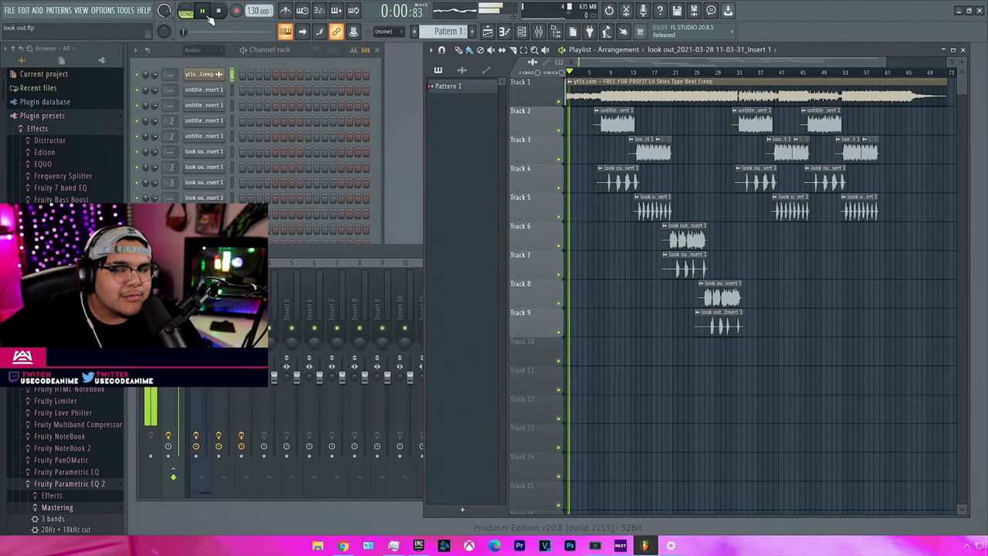
{"action": "left_click", "coordinate": [590, 71]}
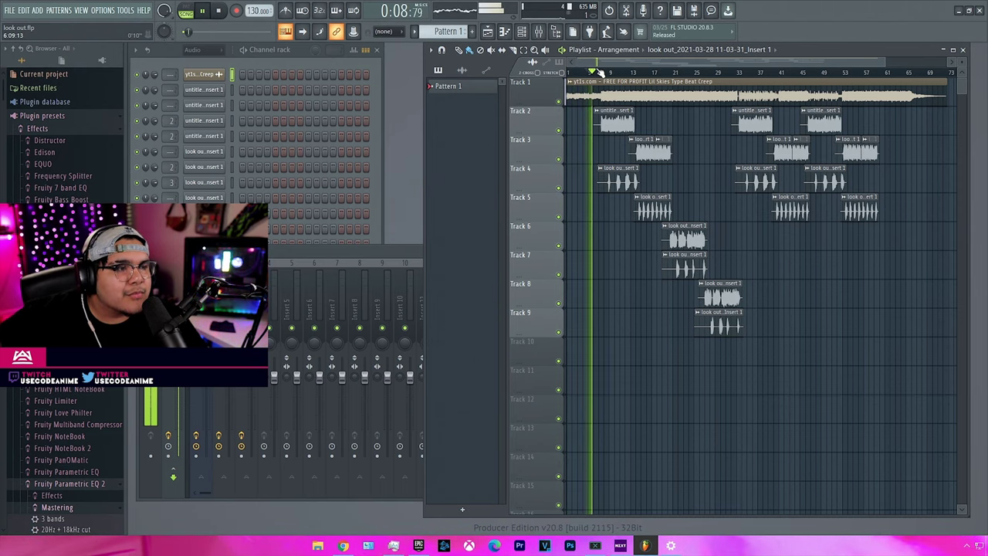